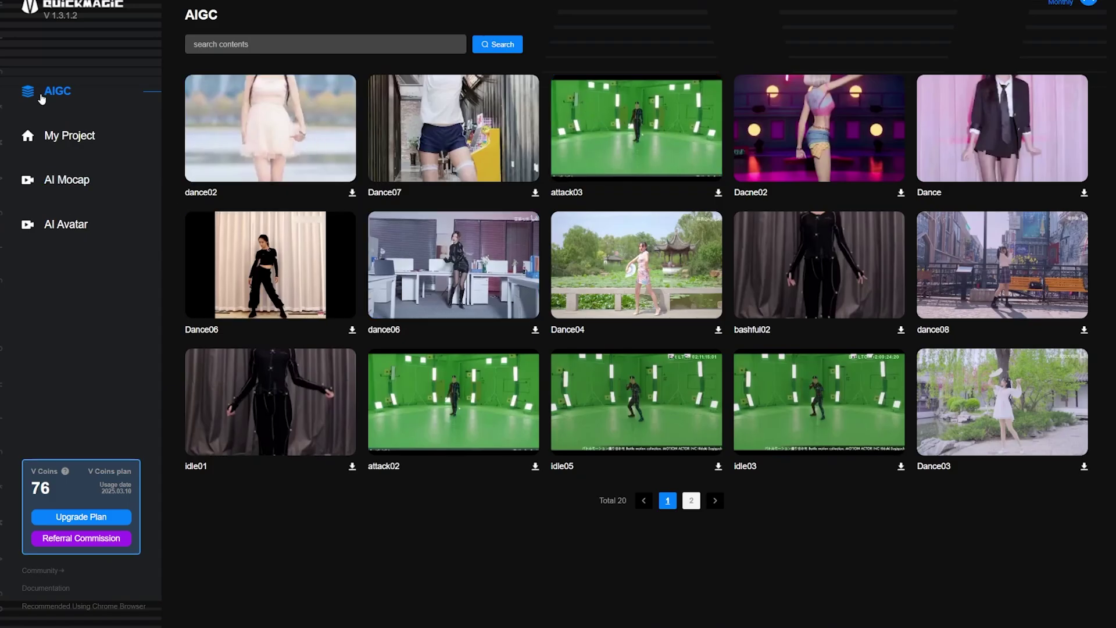
Step: Open My Project and review the quicktest and quickmagicguitar motion captures, inspecting the guitar mannequin's upper body up close
{"action": "left_click", "coordinate": [57, 138]}
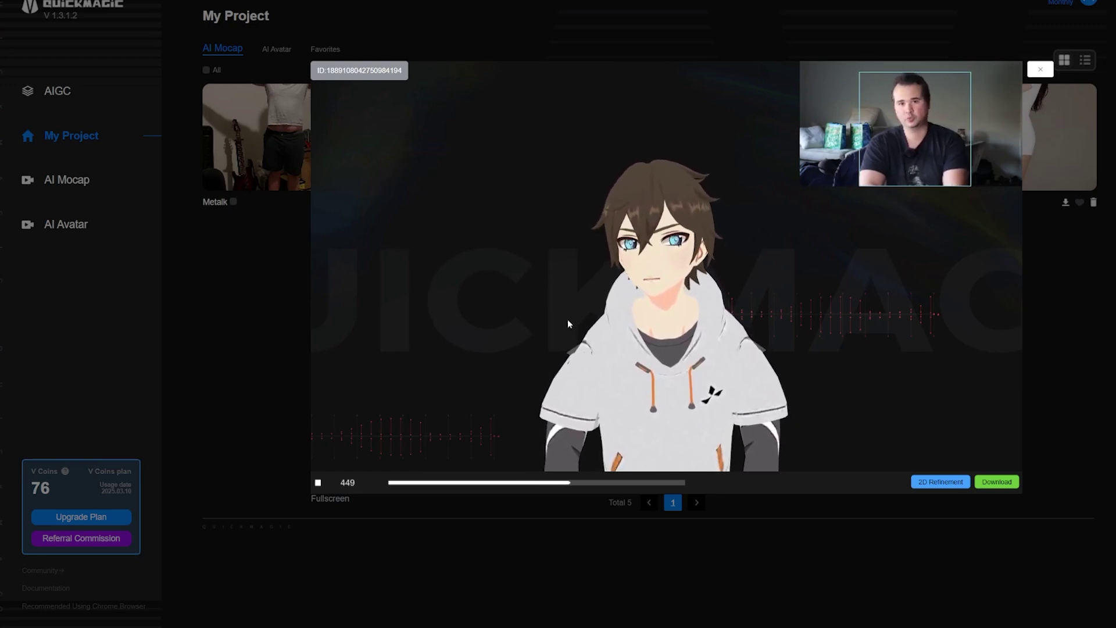
{"action": "left_click", "coordinate": [1040, 71]}
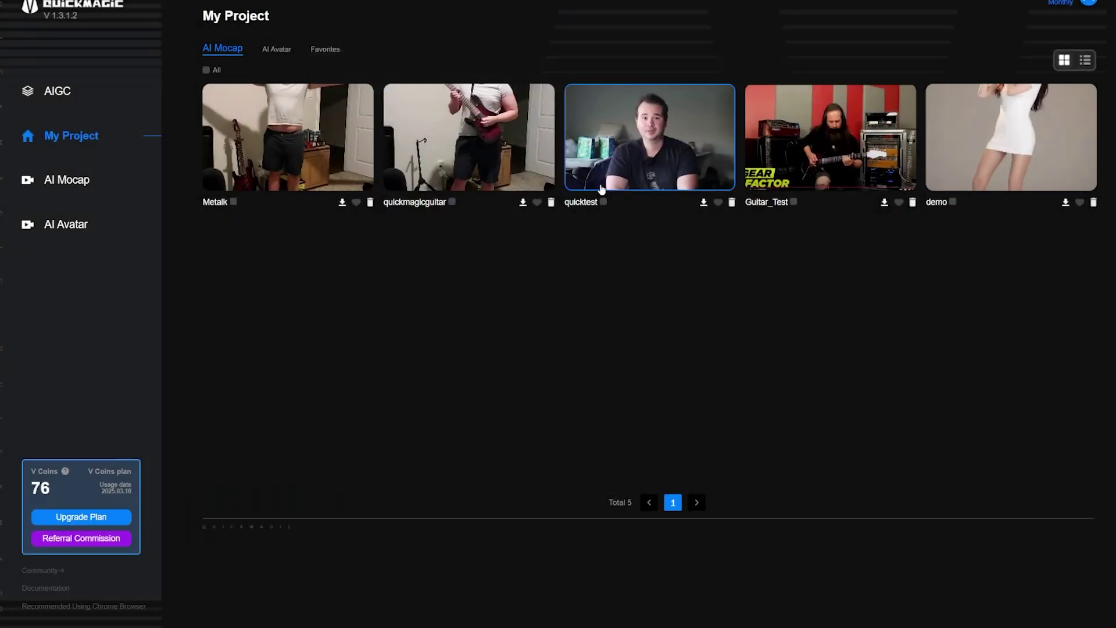
{"action": "left_click", "coordinate": [465, 136]}
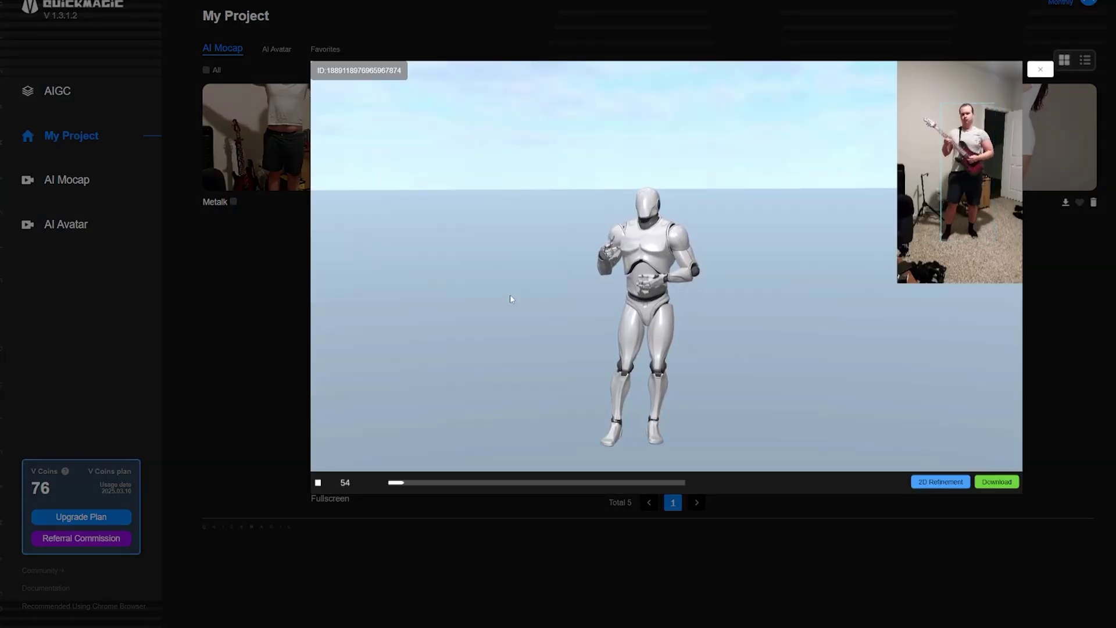
{"action": "scroll", "coordinate": [510, 299], "scroll_direction": "up", "scroll_amount": 5}
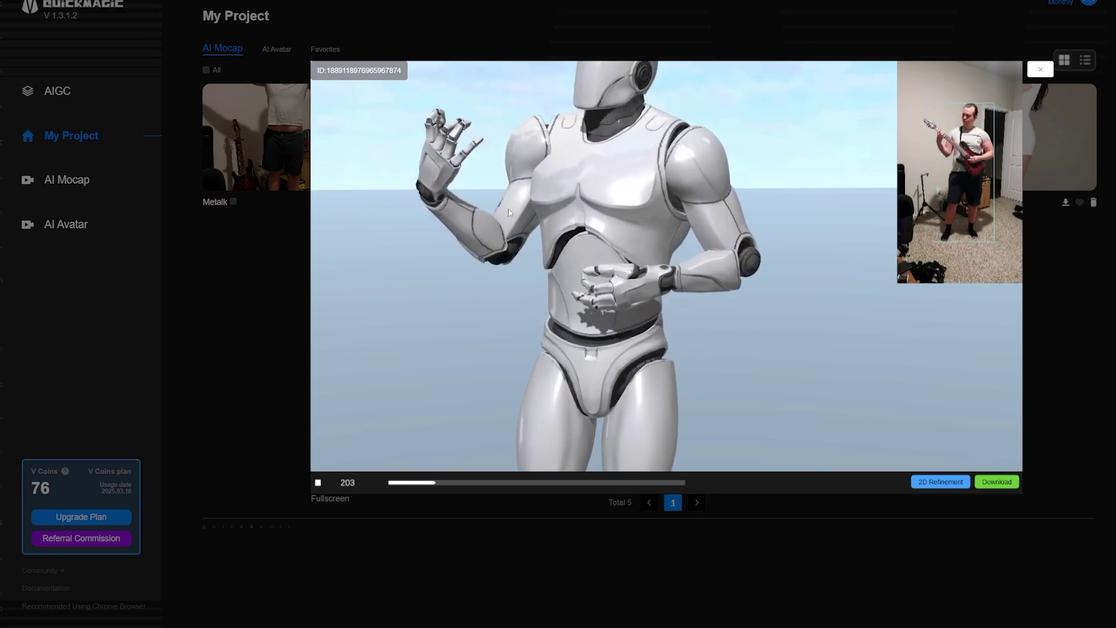
{"action": "scroll", "coordinate": [509, 212], "scroll_direction": "down", "scroll_amount": 1}
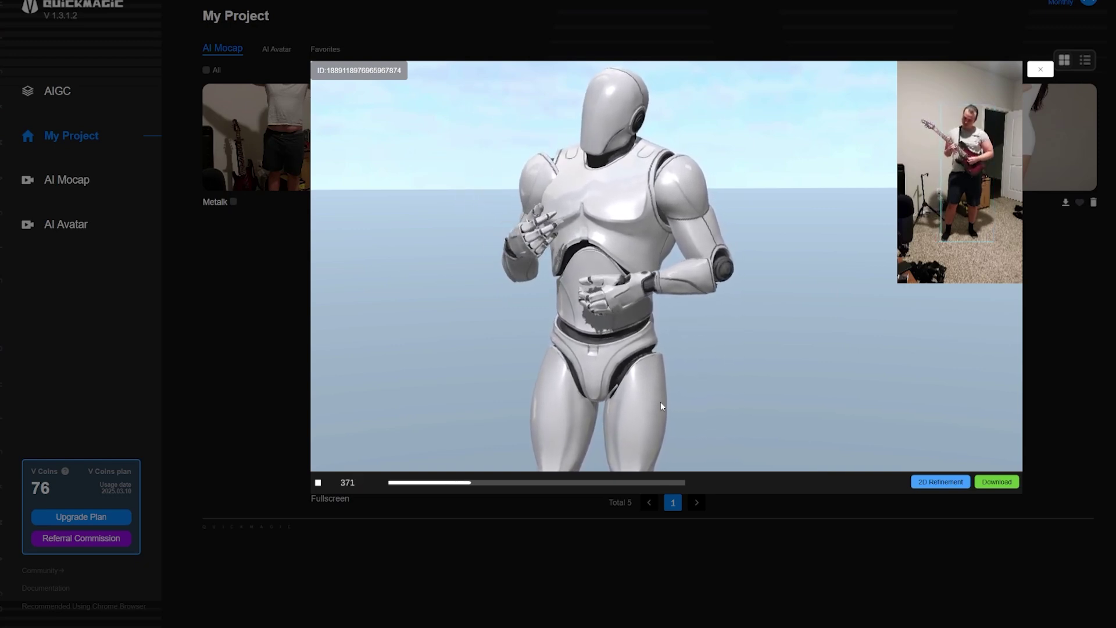
{"action": "left_click", "coordinate": [1040, 69]}
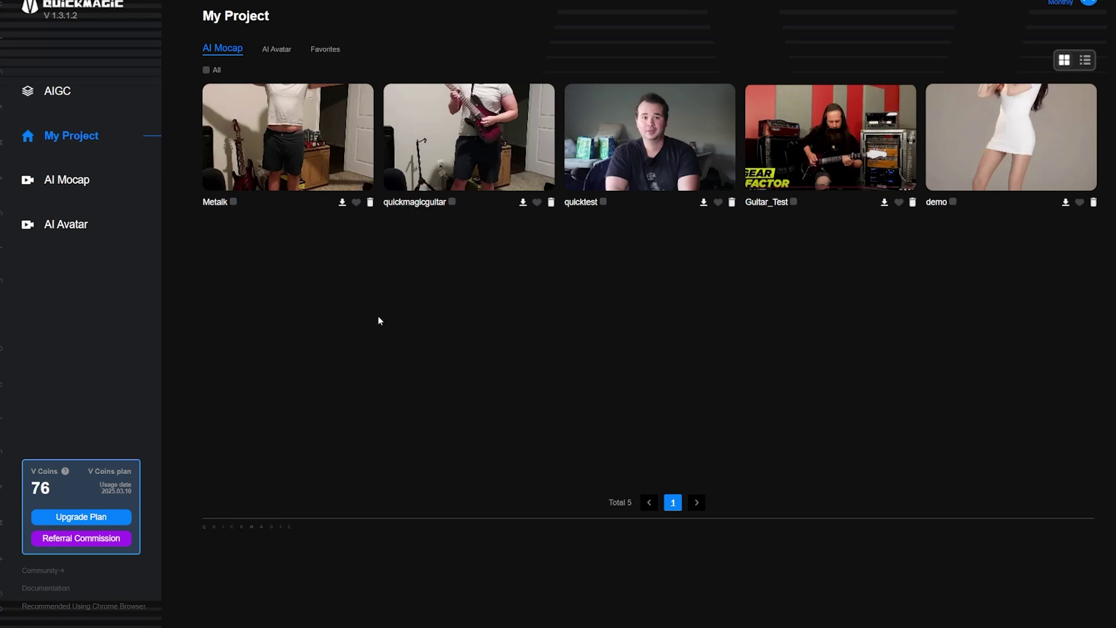
Step: Play back the Metalk motion capture and examine the mannequin in its preview
{"action": "left_click", "coordinate": [287, 136]}
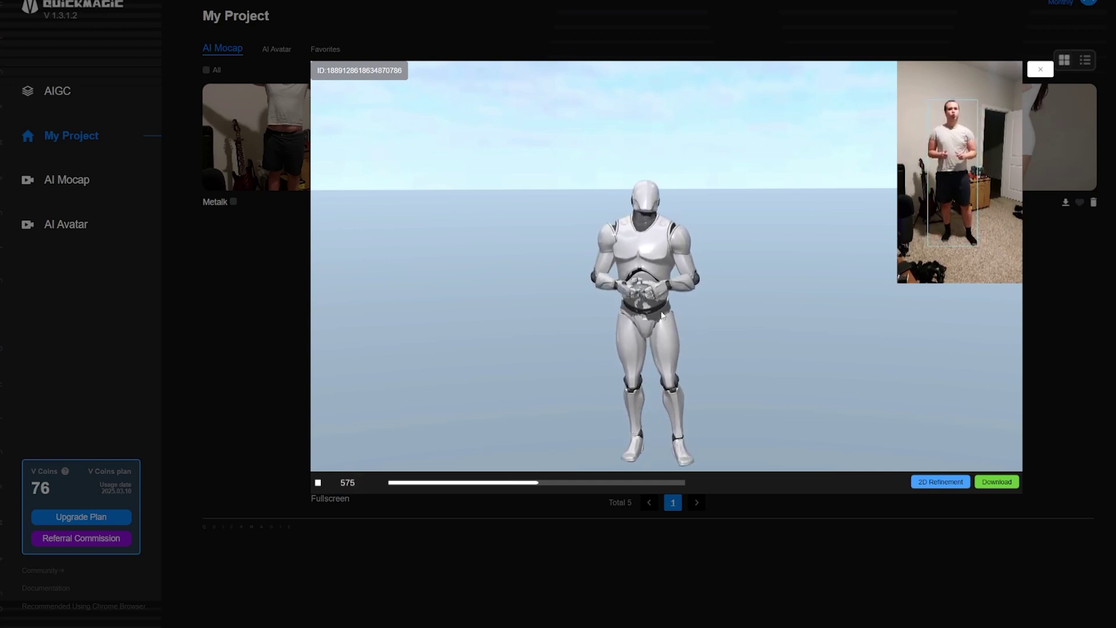
{"action": "left_click_drag", "start_coordinate": [696, 334], "coordinate": [742, 356]}
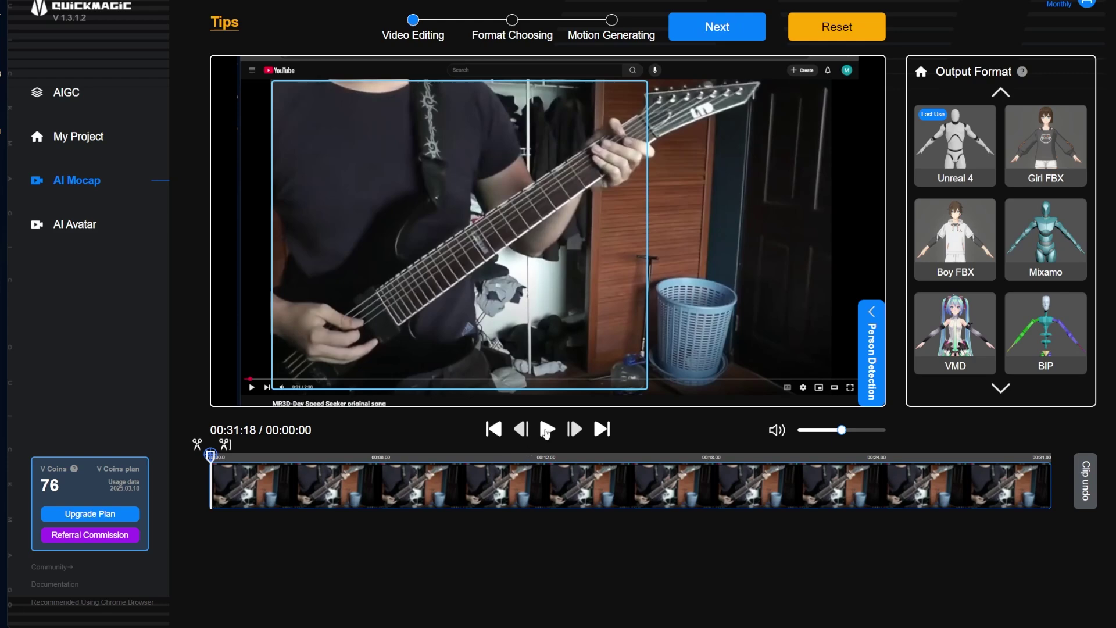
Step: Assign the Unreal 4 output character to the detected guitarist in the uploaded video
{"action": "left_click", "coordinate": [958, 158]}
{"action": "left_click", "coordinate": [990, 352]}
{"action": "left_click", "coordinate": [964, 131]}
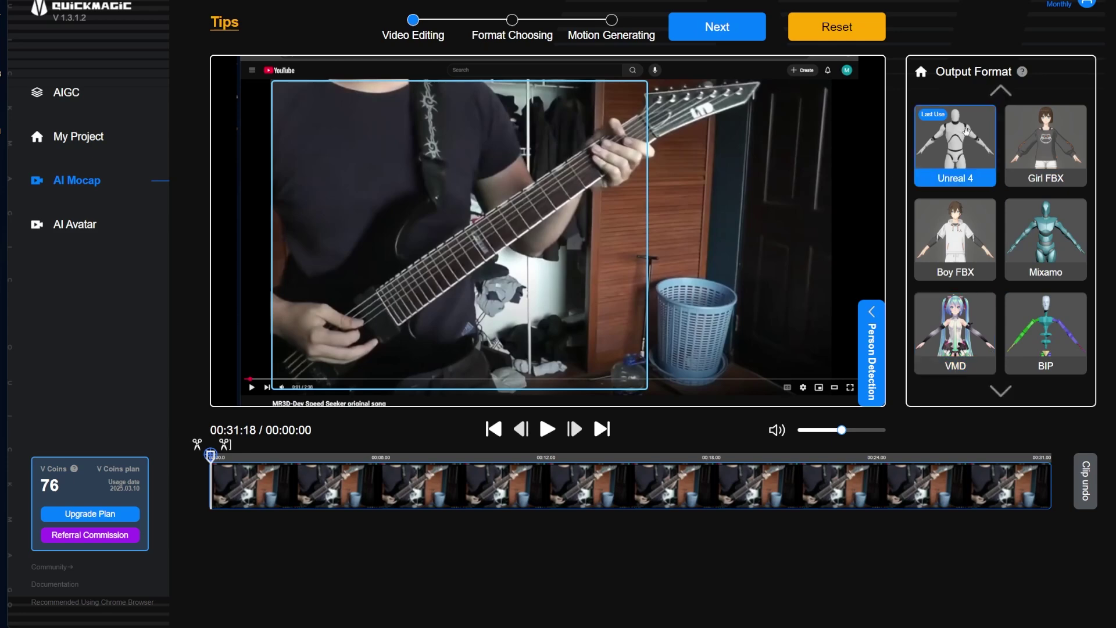
{"action": "left_click_drag", "start_coordinate": [963, 145], "coordinate": [425, 215]}
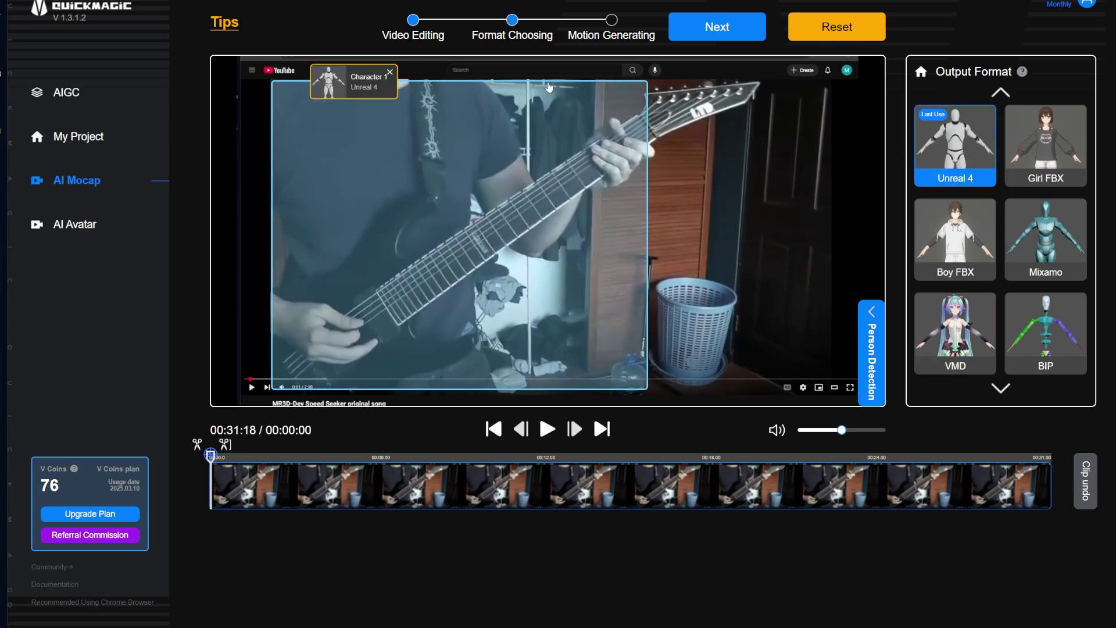
Step: Generate the motion with the title guitarplaying and the Upper Body and Hand functions
{"action": "left_click", "coordinate": [709, 31]}
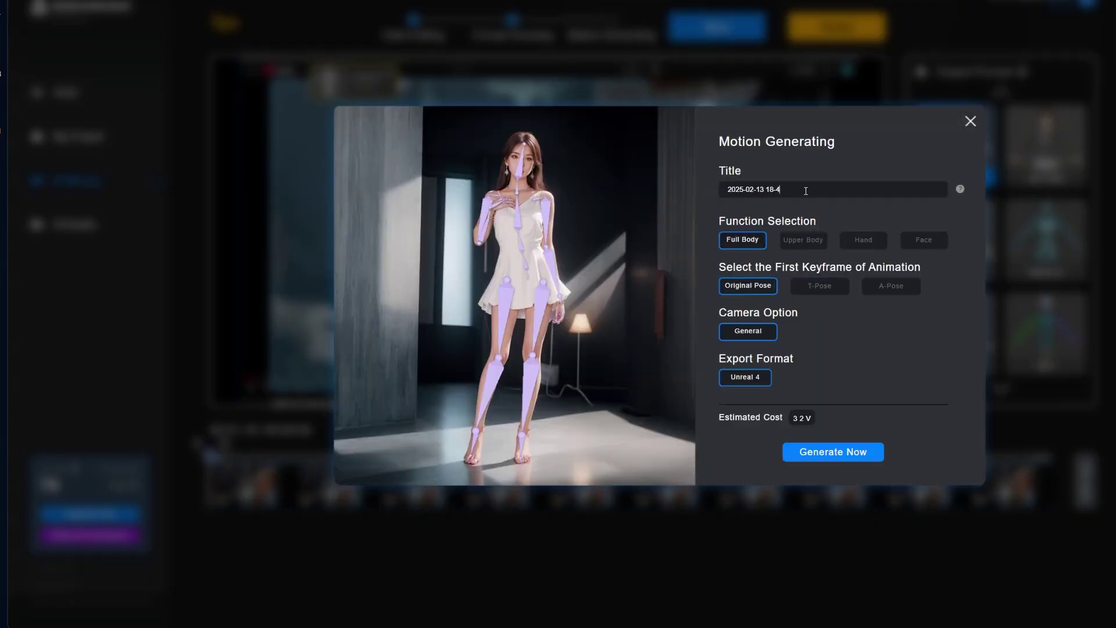
{"action": "key", "text": "ctrl+a"}
{"action": "type", "text": "guitarplaying"}
{"action": "left_click", "coordinate": [790, 244]}
{"action": "left_click", "coordinate": [866, 249]}
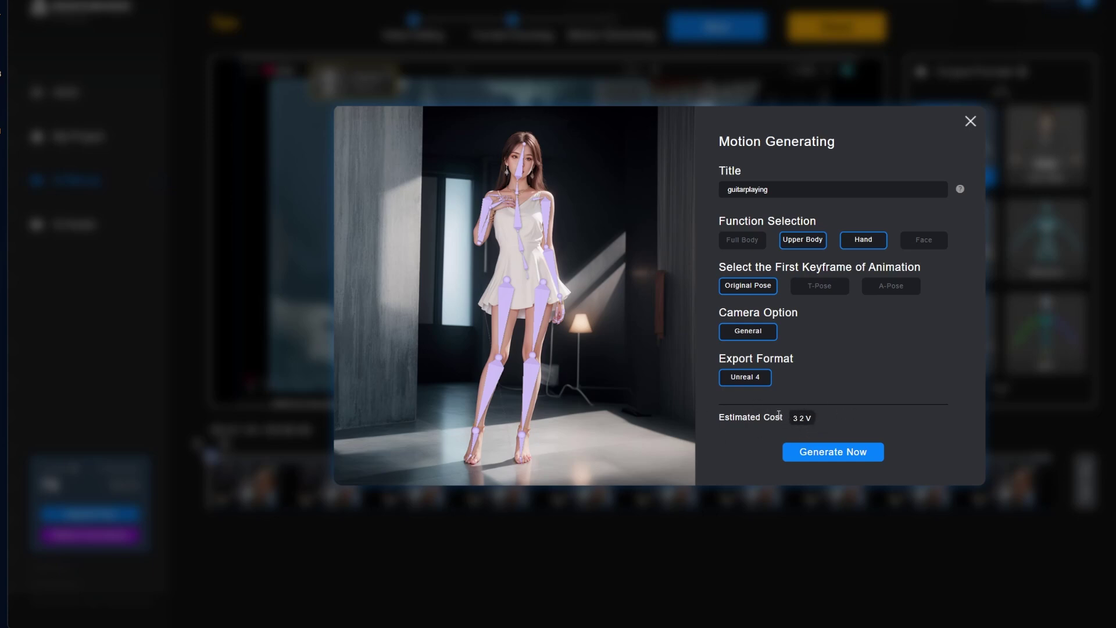
{"action": "left_click_drag", "start_coordinate": [794, 420], "coordinate": [808, 421]}
{"action": "left_click", "coordinate": [814, 456]}
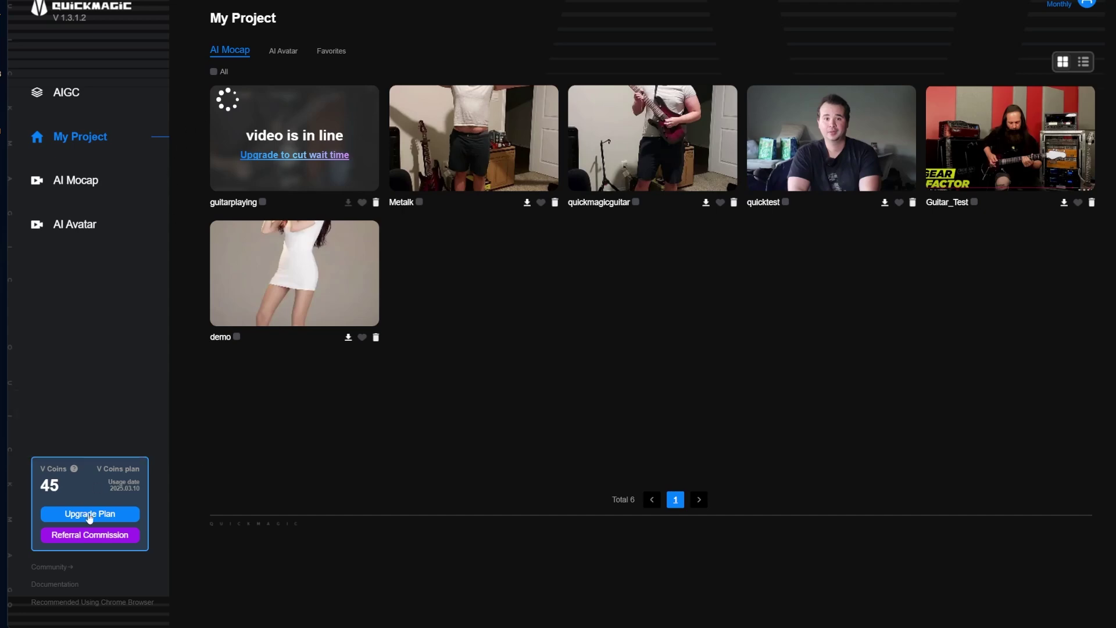
Step: Open the upgrade plans and examine the Freemium plan's monthly V Coins and processing speed
{"action": "left_click", "coordinate": [90, 514]}
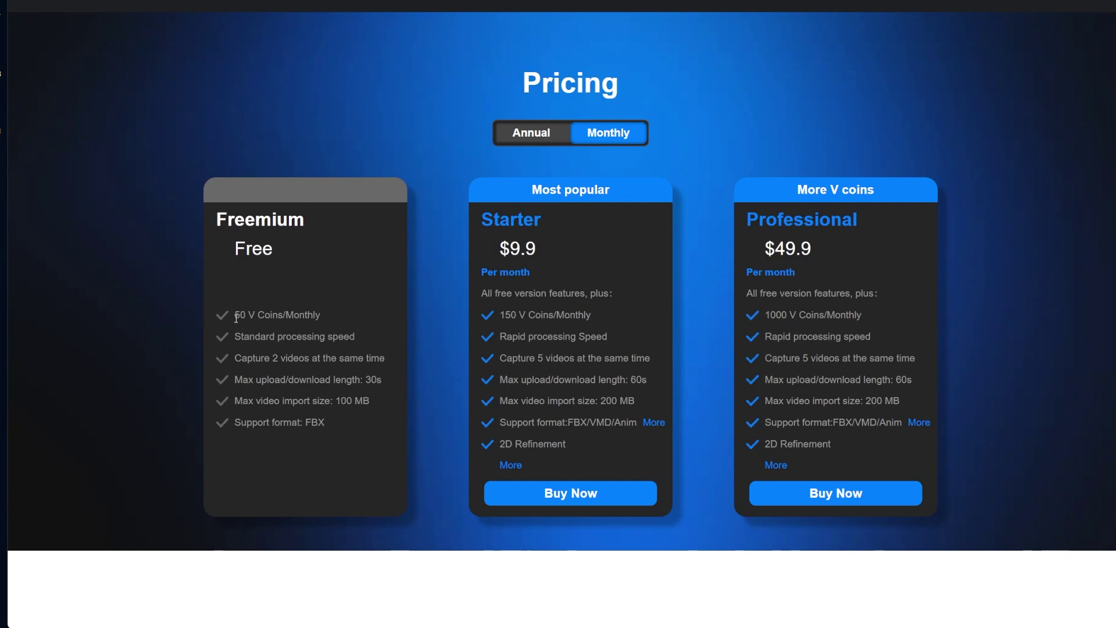
{"action": "left_click_drag", "start_coordinate": [236, 318], "coordinate": [322, 315]}
{"action": "left_click_drag", "start_coordinate": [230, 340], "coordinate": [356, 342]}
{"action": "left_click", "coordinate": [356, 343]}
Step: Compare the Freemium, Starter and Professional monthly plans by video length, upload size, file formats and filters
{"action": "scroll", "coordinate": [522, 469], "scroll_direction": "down", "scroll_amount": 3}
{"action": "scroll", "coordinate": [526, 468], "scroll_direction": "down", "scroll_amount": 10}
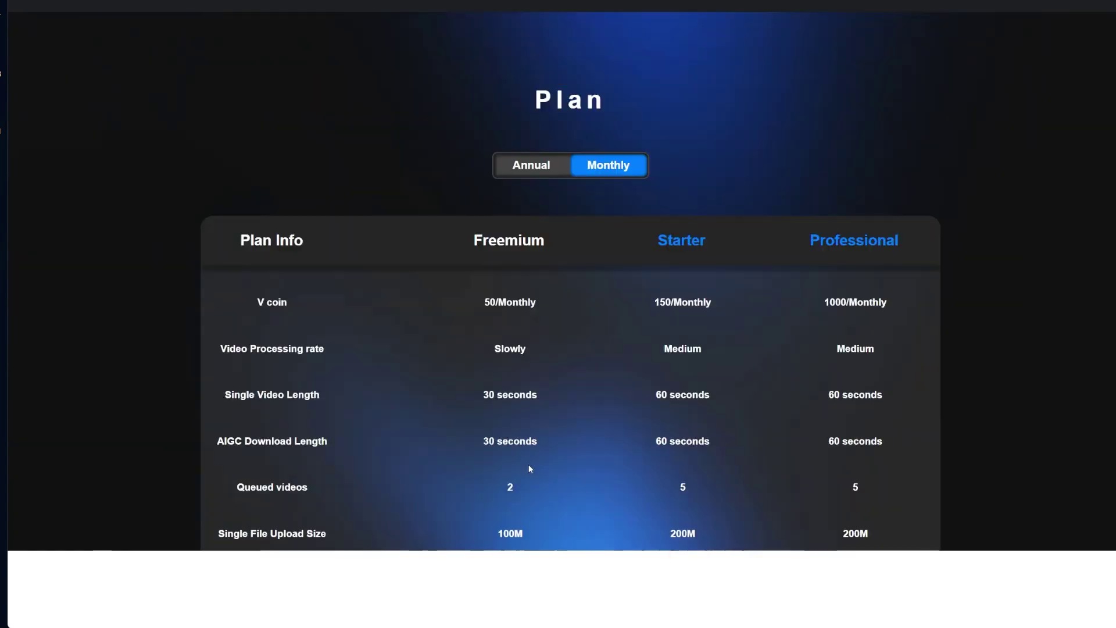
{"action": "scroll", "coordinate": [625, 352], "scroll_direction": "down", "scroll_amount": 5}
{"action": "scroll", "coordinate": [600, 354], "scroll_direction": "down", "scroll_amount": 4}
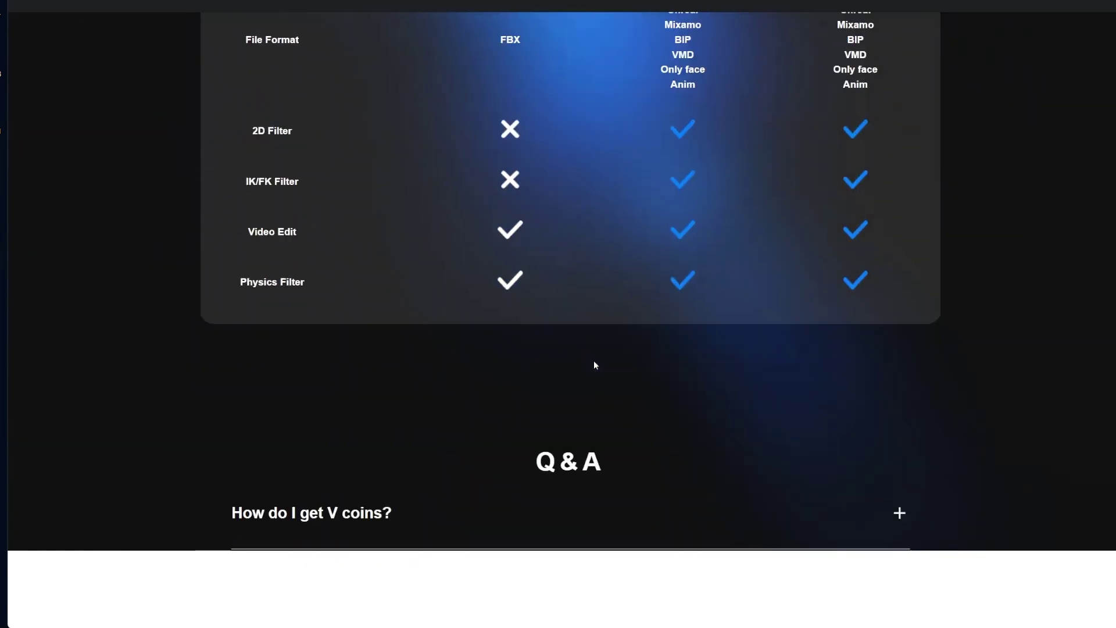
{"action": "scroll", "coordinate": [593, 366], "scroll_direction": "up", "scroll_amount": 5}
{"action": "scroll", "coordinate": [584, 407], "scroll_direction": "up", "scroll_amount": 1}
{"action": "scroll", "coordinate": [585, 424], "scroll_direction": "down", "scroll_amount": 2}
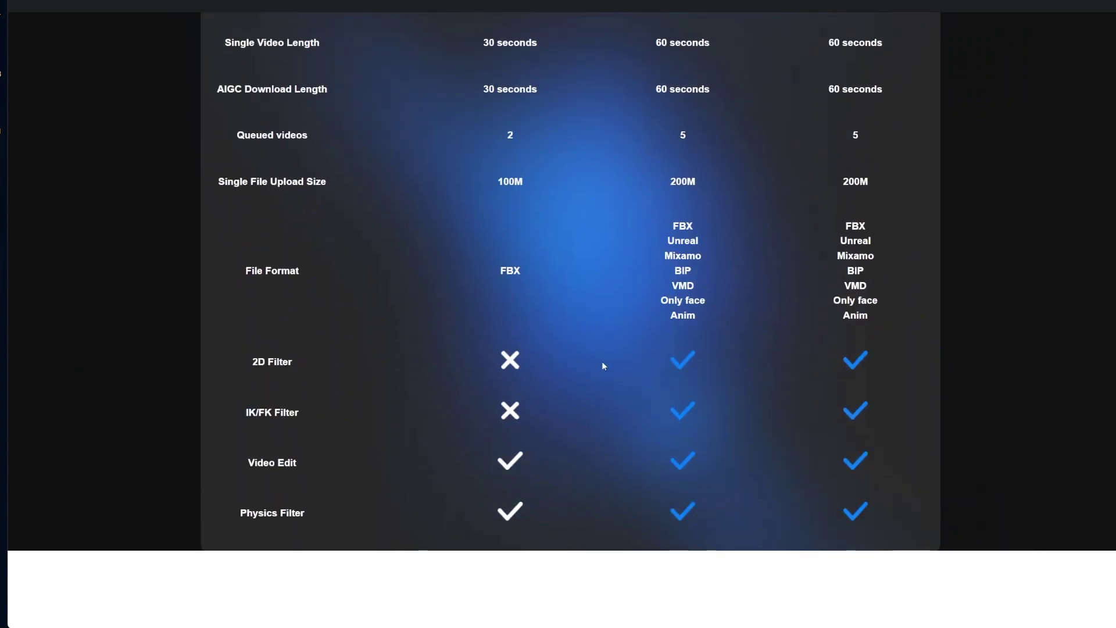
{"action": "scroll", "coordinate": [519, 396], "scroll_direction": "up", "scroll_amount": 3}
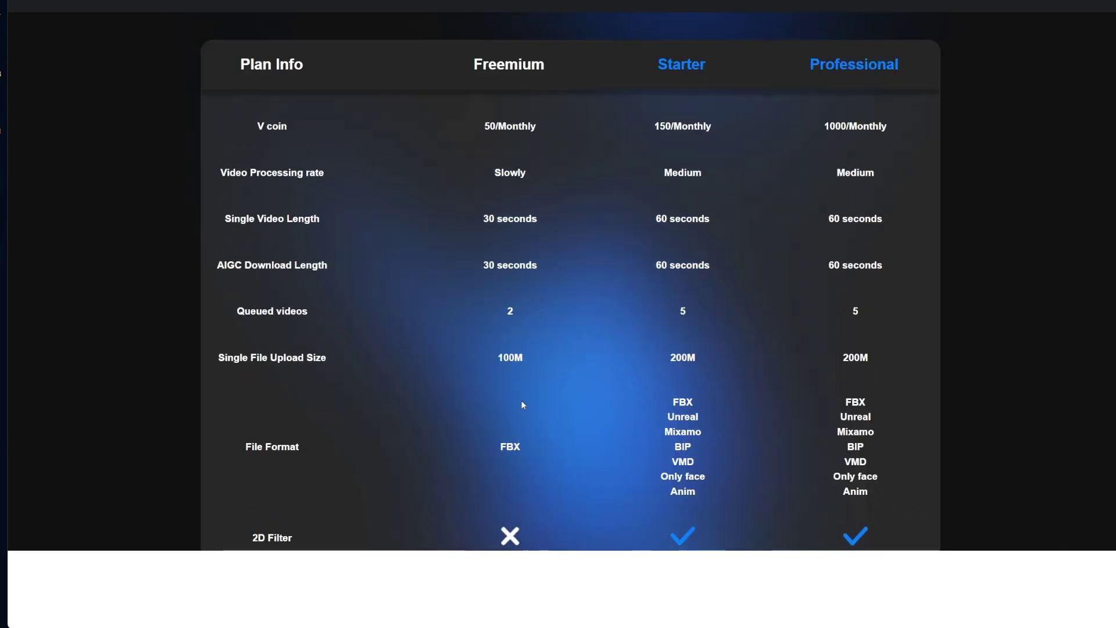
{"action": "scroll", "coordinate": [521, 400], "scroll_direction": "down", "scroll_amount": 2}
{"action": "scroll", "coordinate": [526, 372], "scroll_direction": "up", "scroll_amount": 4}
{"action": "scroll", "coordinate": [535, 338], "scroll_direction": "down", "scroll_amount": 3}
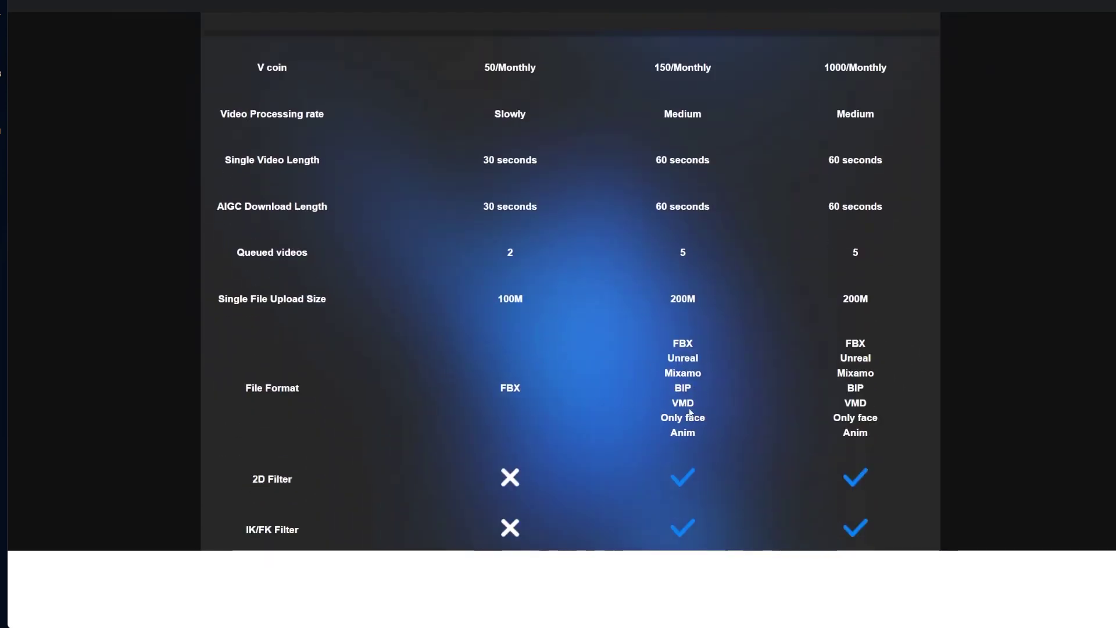
{"action": "scroll", "coordinate": [550, 451], "scroll_direction": "up", "scroll_amount": 2}
{"action": "scroll", "coordinate": [630, 480], "scroll_direction": "down", "scroll_amount": 2}
{"action": "scroll", "coordinate": [699, 412], "scroll_direction": "up", "scroll_amount": 3}
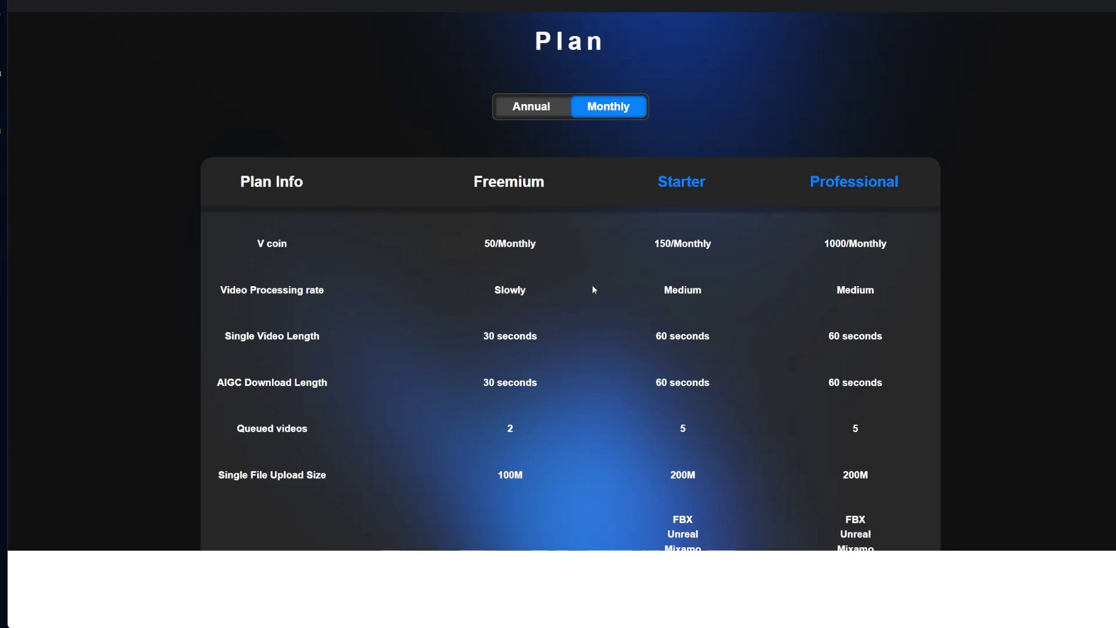
Step: Switch the plan comparison to annual billing and examine the limits and prices of the paid tiers
{"action": "left_click", "coordinate": [526, 110]}
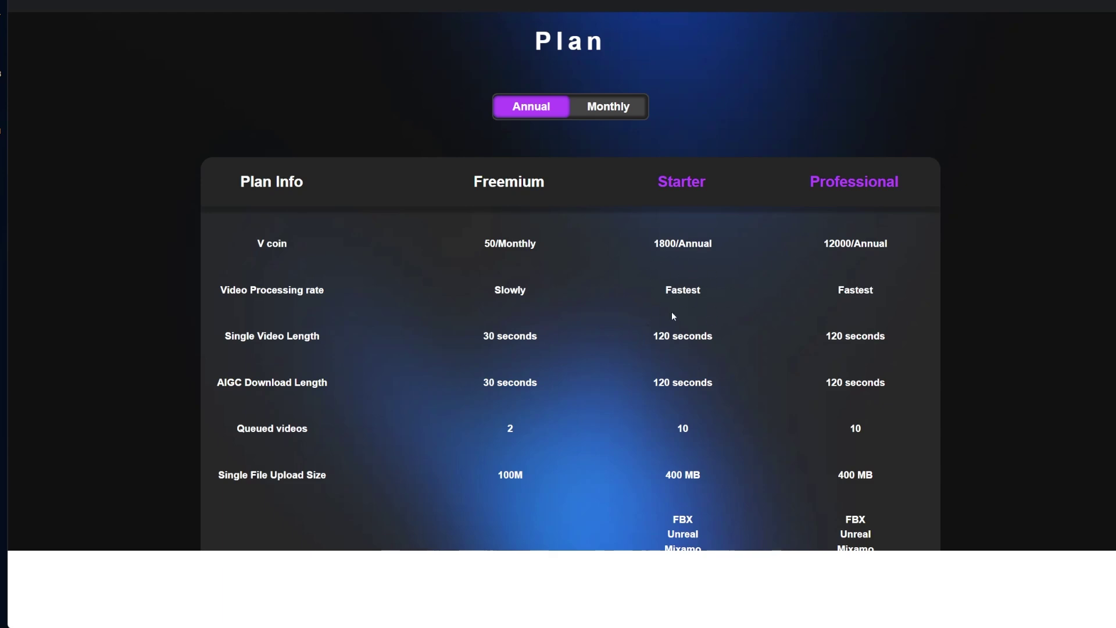
{"action": "scroll", "coordinate": [669, 277], "scroll_direction": "down", "scroll_amount": 1}
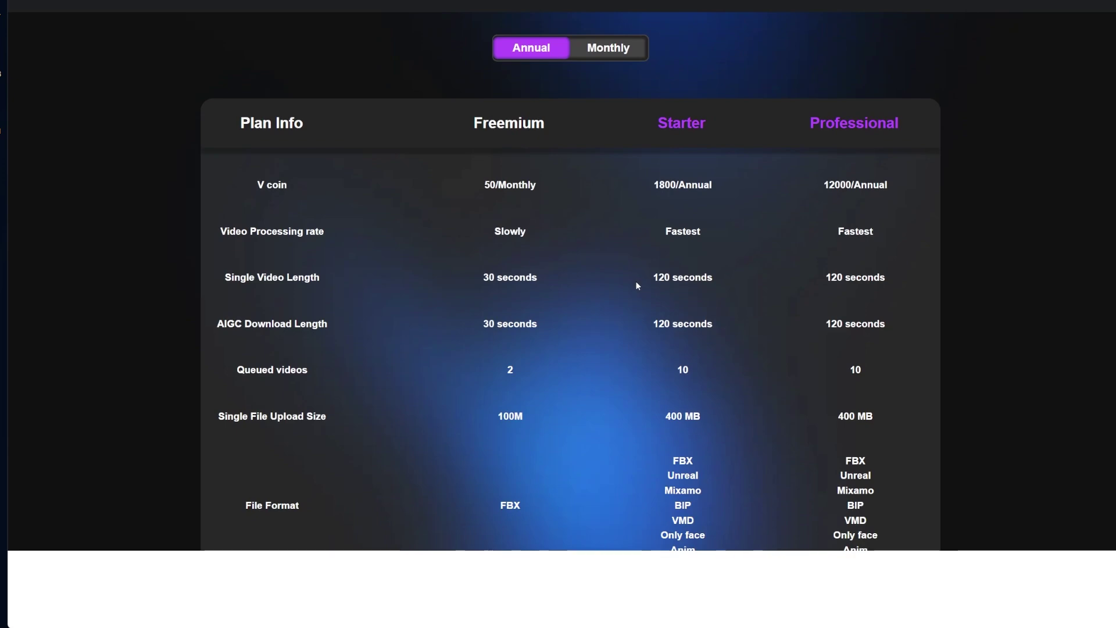
{"action": "scroll", "coordinate": [477, 277], "scroll_direction": "up", "scroll_amount": 10}
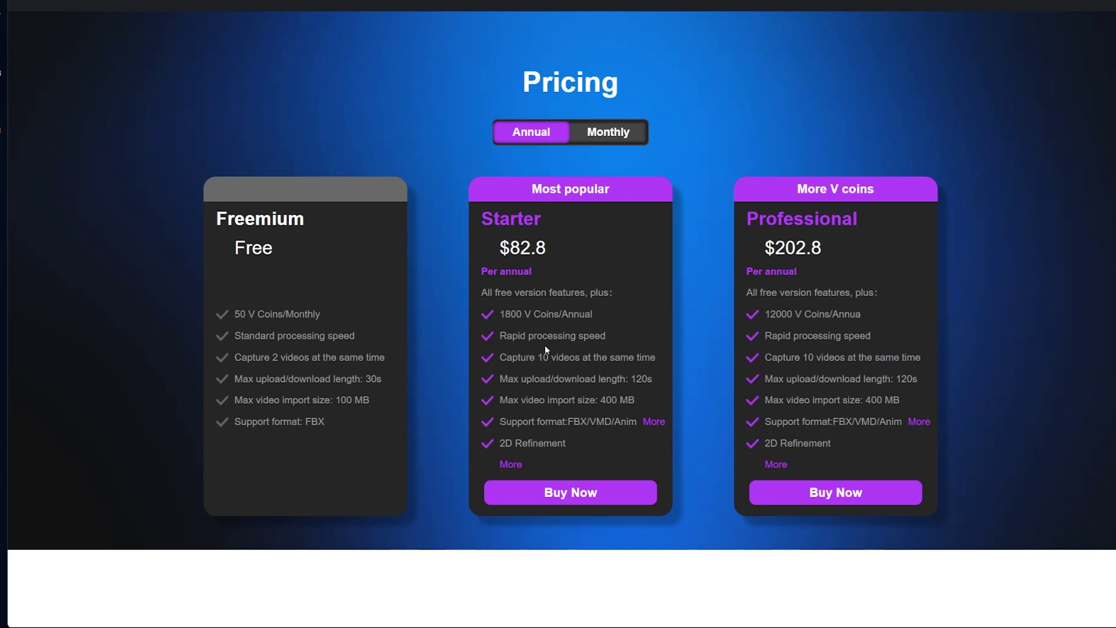
Step: Examine the Freemium V Coin allowance, the annual plan offers and the prices of additional V Coin packs
{"action": "double_click", "coordinate": [245, 316]}
{"action": "scroll", "coordinate": [581, 379], "scroll_direction": "down", "scroll_amount": 3}
{"action": "scroll", "coordinate": [575, 375], "scroll_direction": "up", "scroll_amount": 3}
{"action": "scroll", "coordinate": [608, 356], "scroll_direction": "down", "scroll_amount": 10}
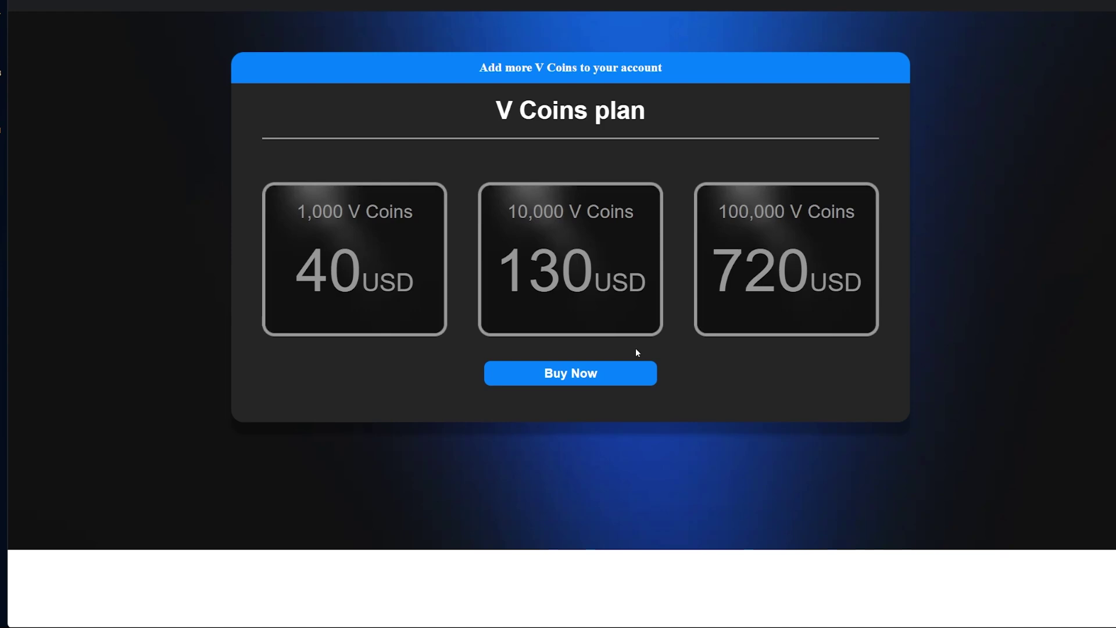
{"action": "scroll", "coordinate": [575, 349], "scroll_direction": "up", "scroll_amount": 3}
{"action": "scroll", "coordinate": [556, 376], "scroll_direction": "down", "scroll_amount": 5}
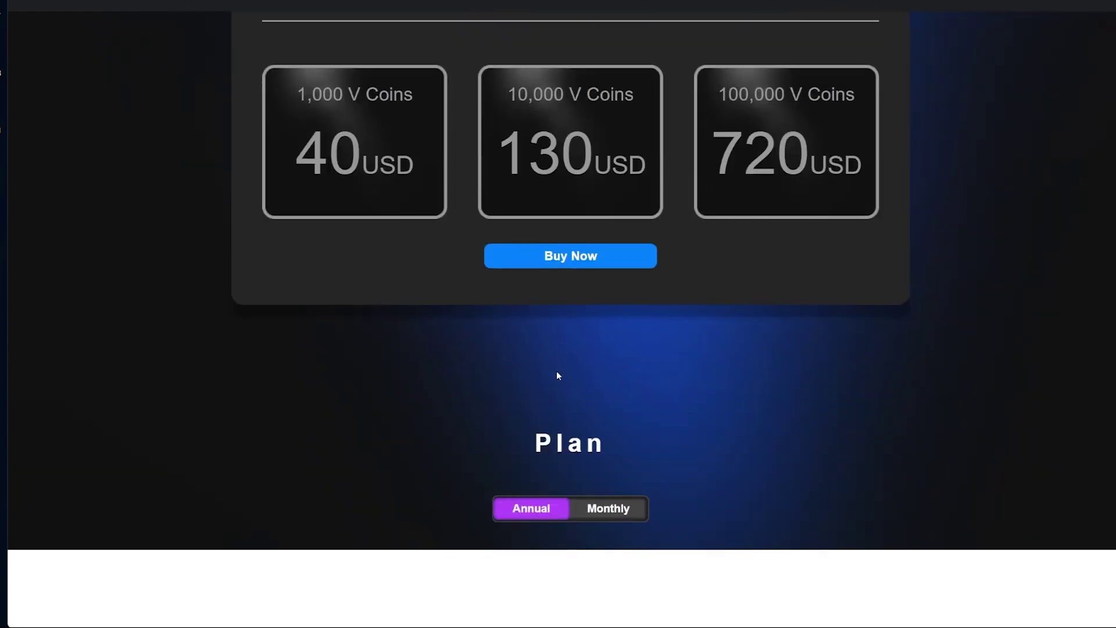
{"action": "scroll", "coordinate": [556, 376], "scroll_direction": "up", "scroll_amount": 4}
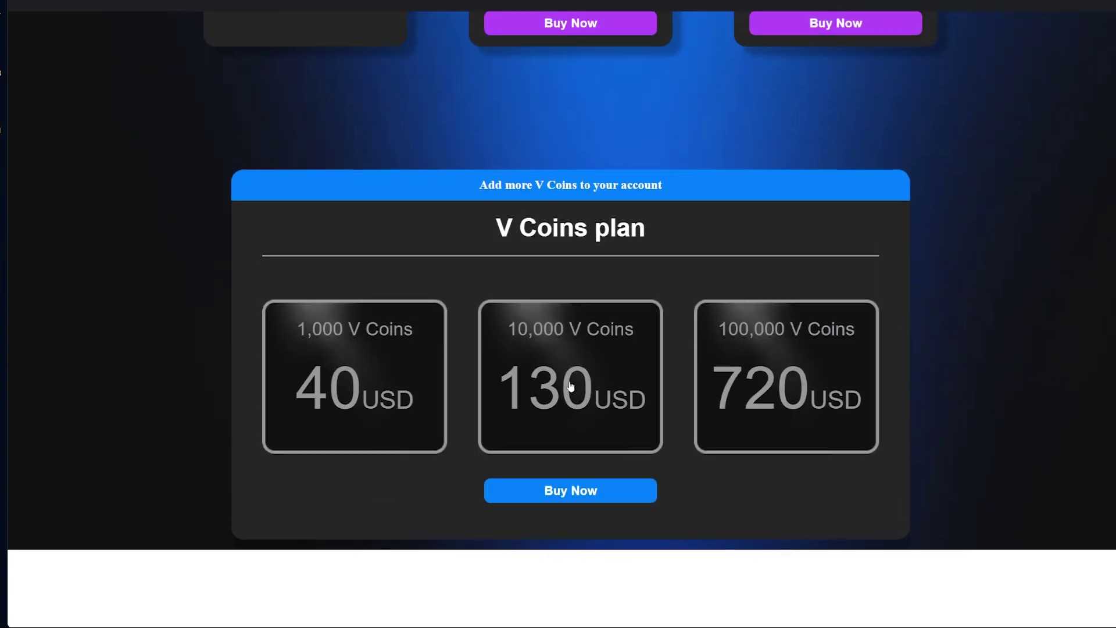
{"action": "scroll", "coordinate": [553, 378], "scroll_direction": "up", "scroll_amount": 4}
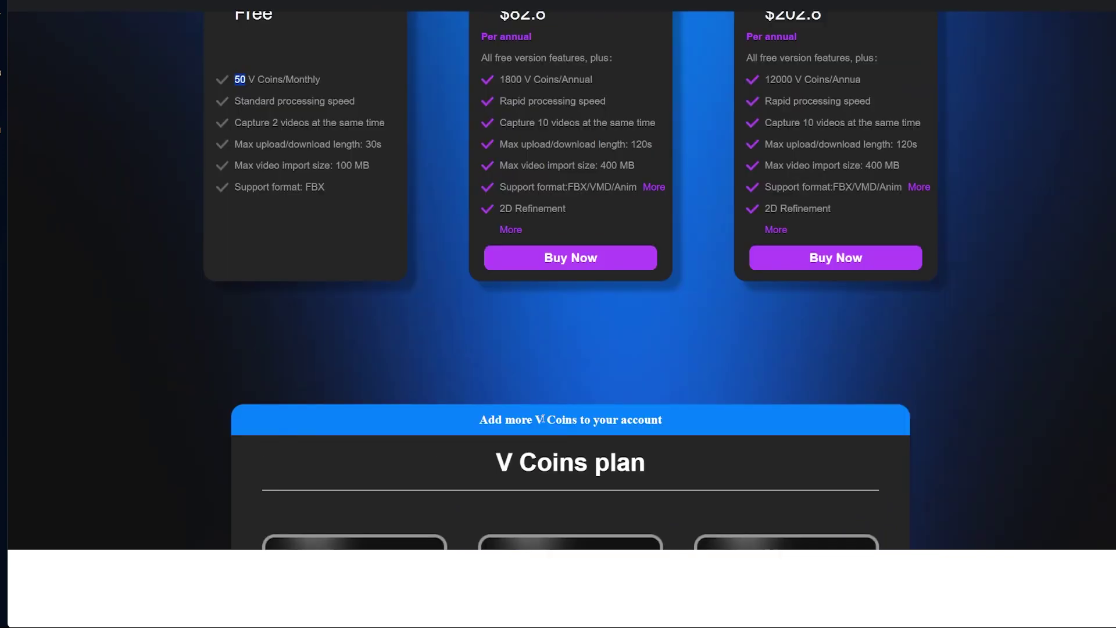
{"action": "scroll", "coordinate": [595, 381], "scroll_direction": "up", "scroll_amount": 4}
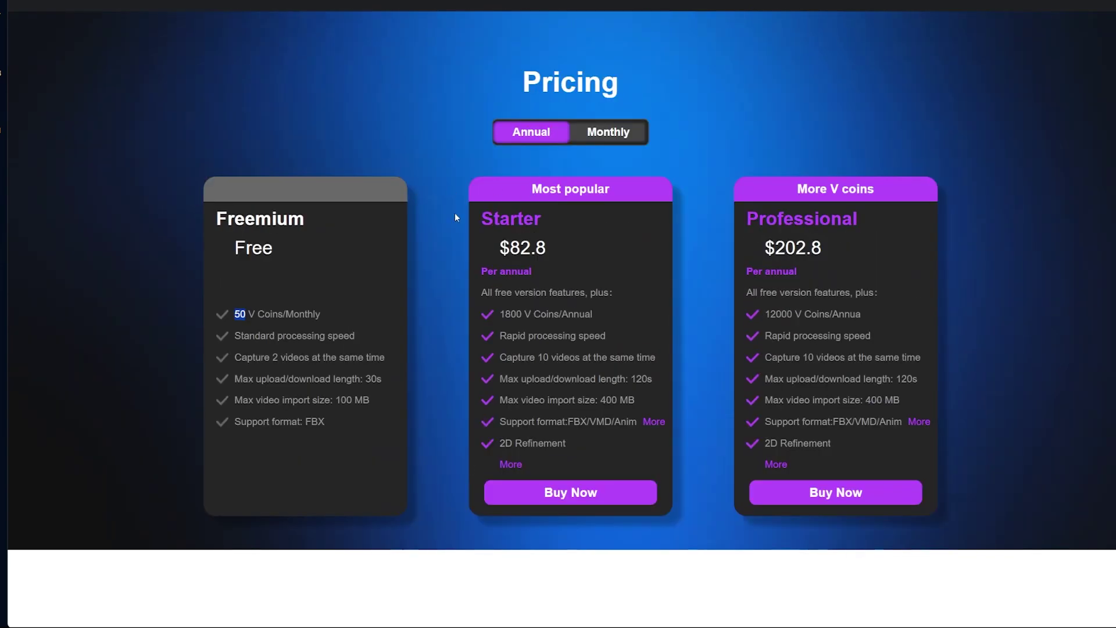
Step: Switch the pricing back to monthly billing and review the plans, V Coin packs and feature comparison
{"action": "left_click", "coordinate": [607, 132]}
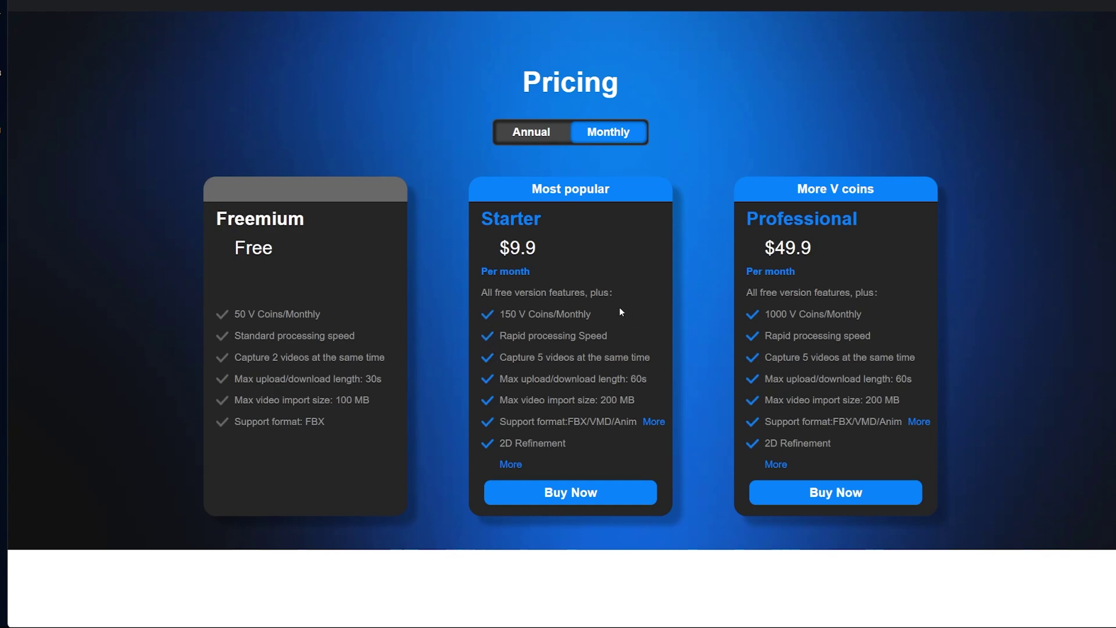
{"action": "scroll", "coordinate": [619, 309], "scroll_direction": "down", "scroll_amount": 5}
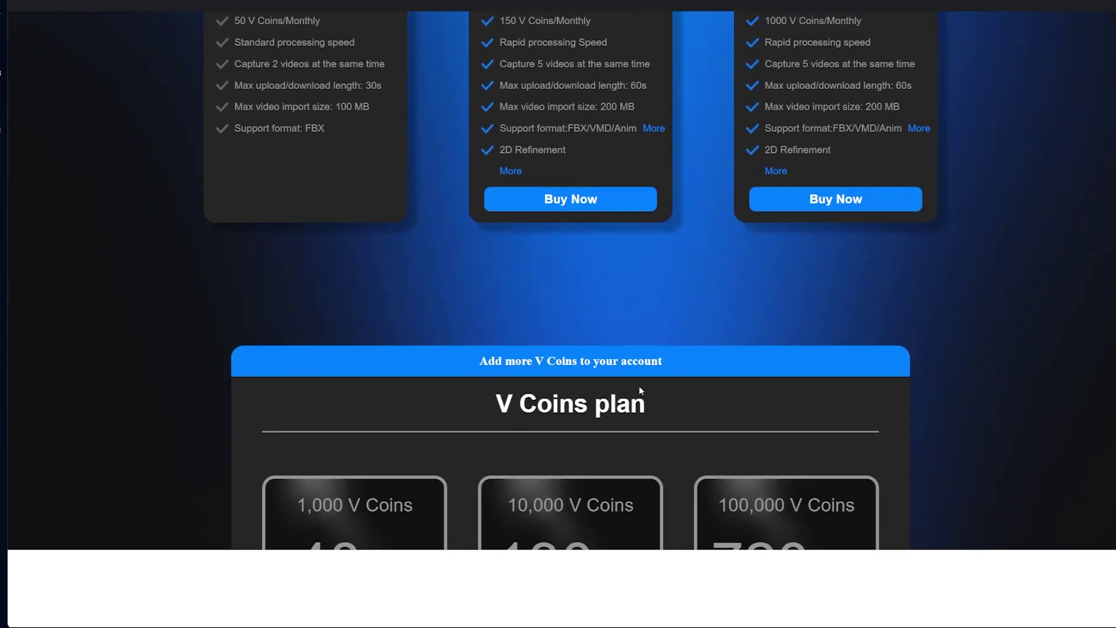
{"action": "scroll", "coordinate": [655, 361], "scroll_direction": "up", "scroll_amount": 5}
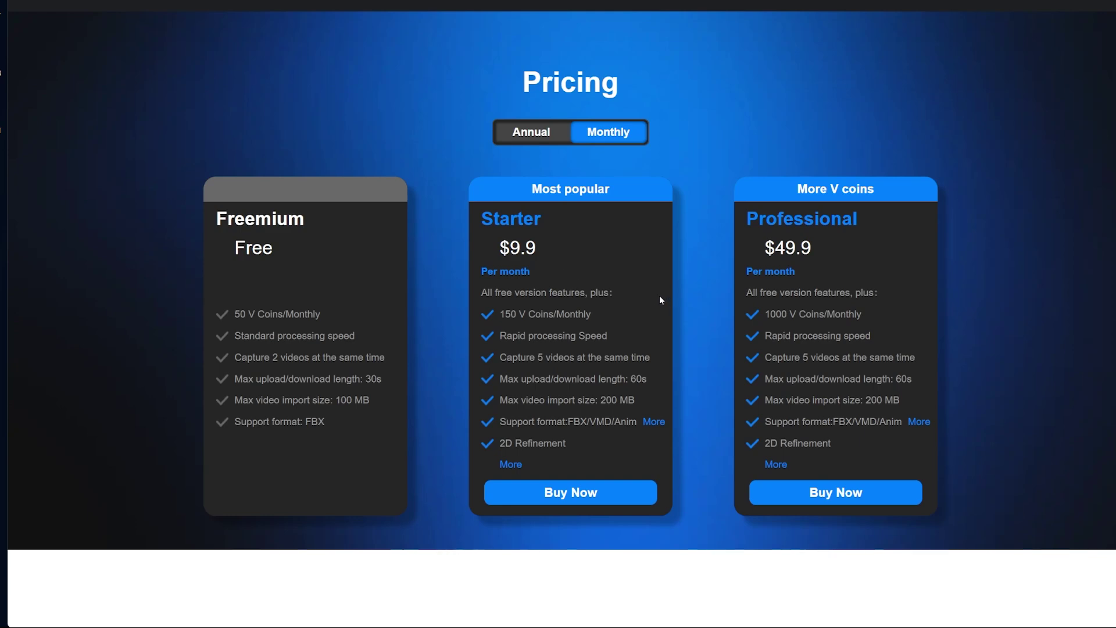
{"action": "scroll", "coordinate": [659, 297], "scroll_direction": "down", "scroll_amount": 8}
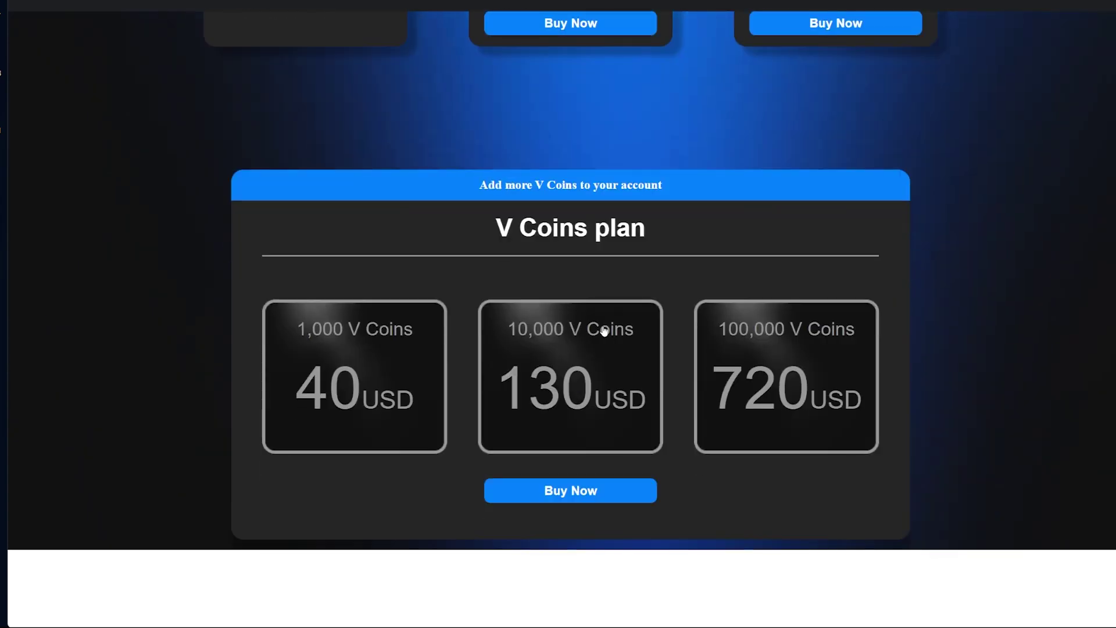
{"action": "scroll", "coordinate": [612, 348], "scroll_direction": "down", "scroll_amount": 13}
{"action": "scroll", "coordinate": [615, 347], "scroll_direction": "down", "scroll_amount": 6}
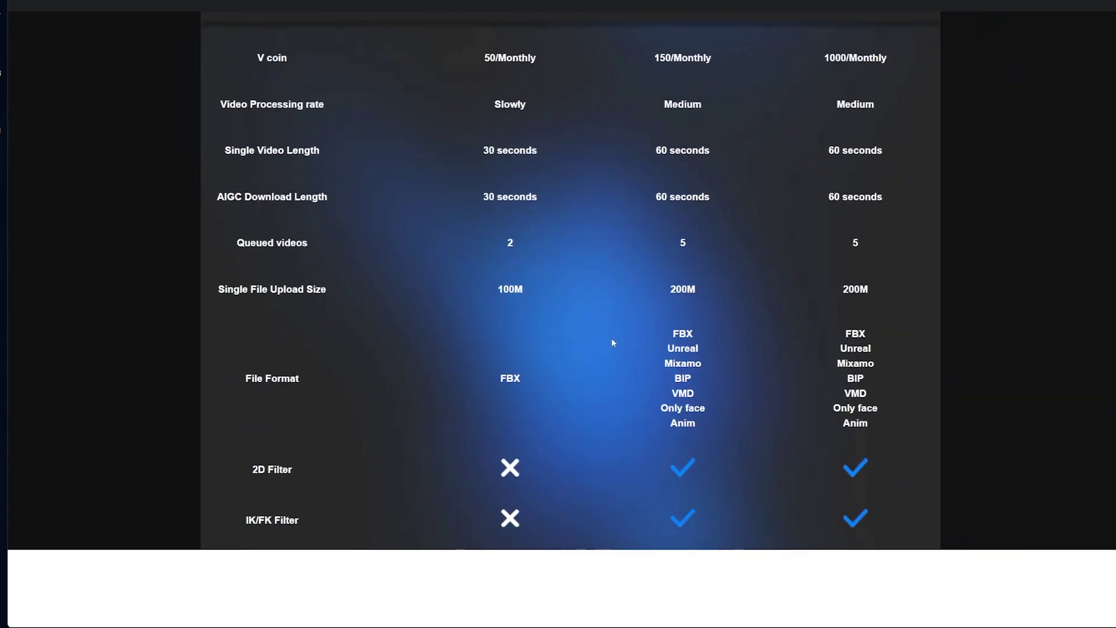
{"action": "scroll", "coordinate": [615, 348], "scroll_direction": "up", "scroll_amount": 6}
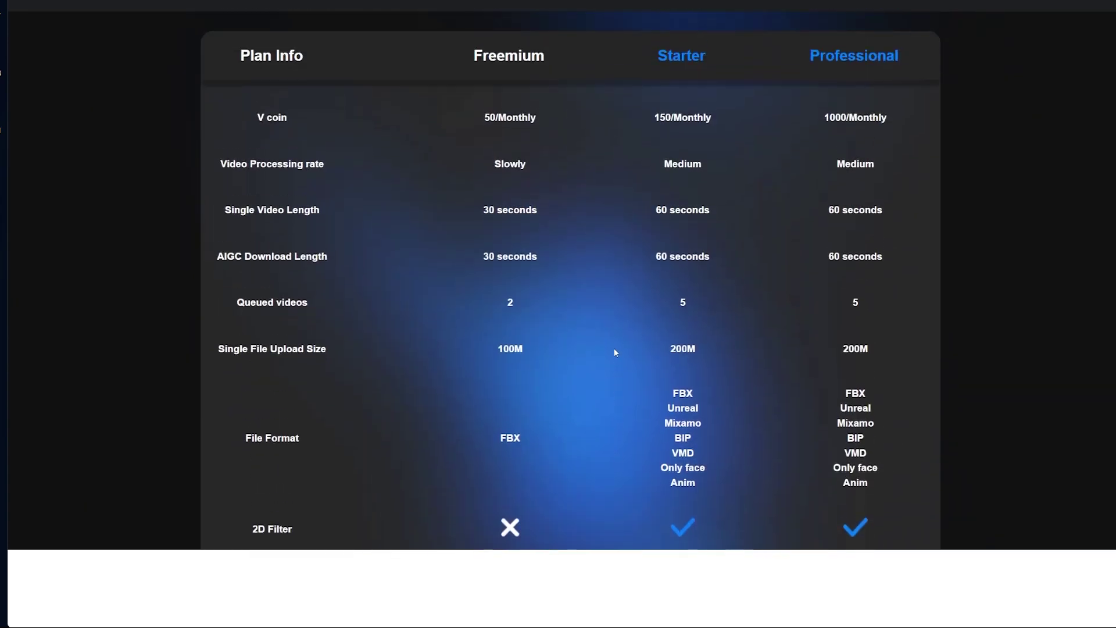
{"action": "scroll", "coordinate": [608, 348], "scroll_direction": "up", "scroll_amount": 18}
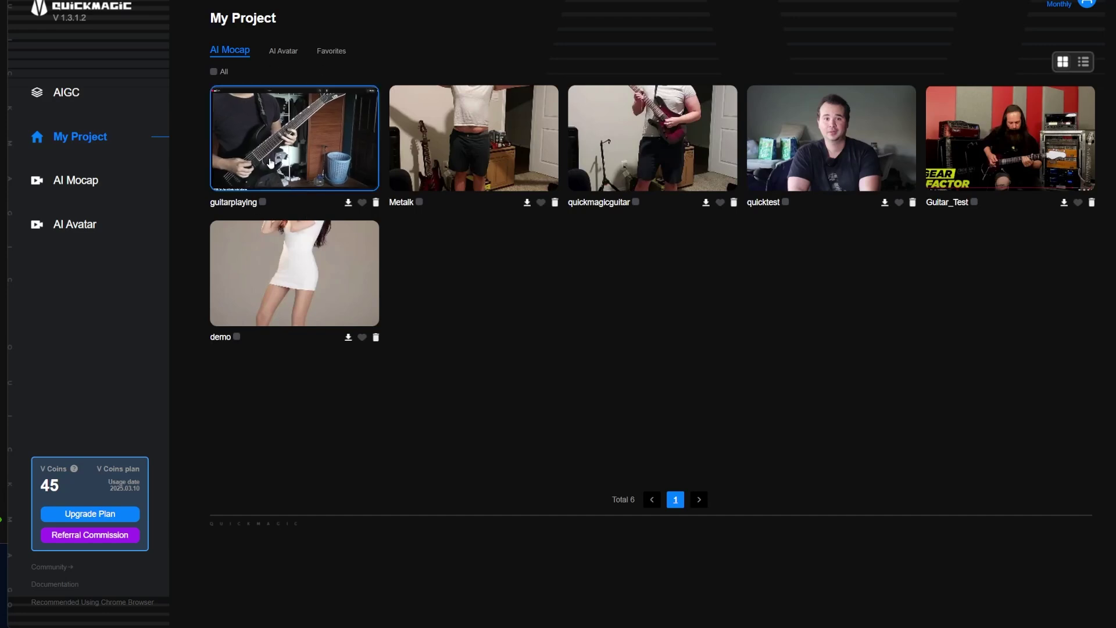
Step: View a capture in My Project and check the FBX file inside the downloaded Metalk archive
{"action": "left_click", "coordinate": [284, 119]}
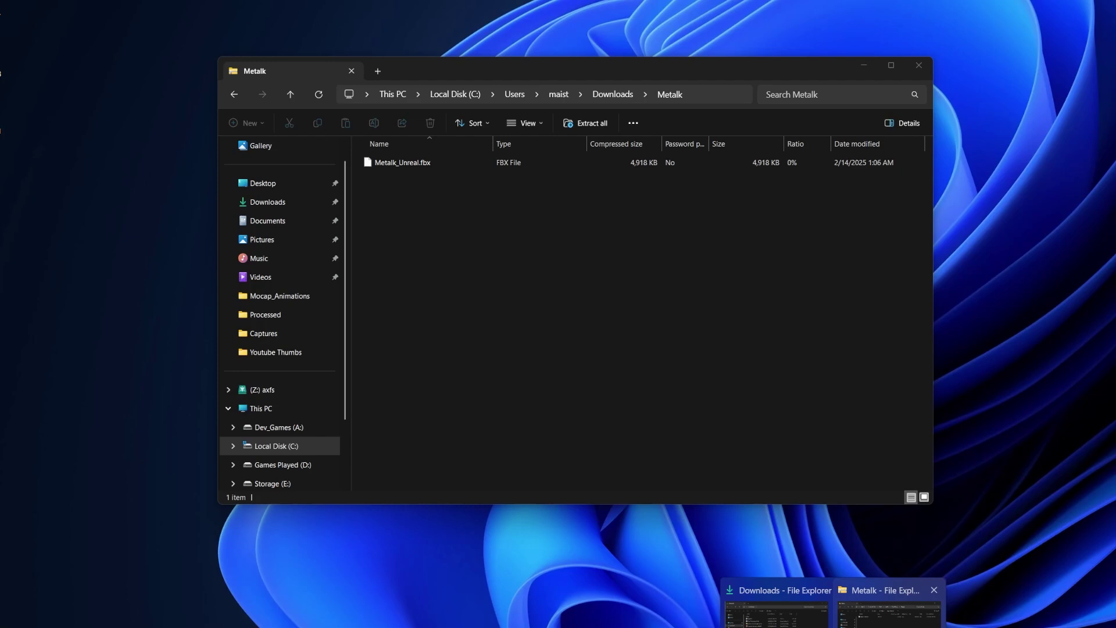
{"action": "left_click", "coordinate": [889, 610]}
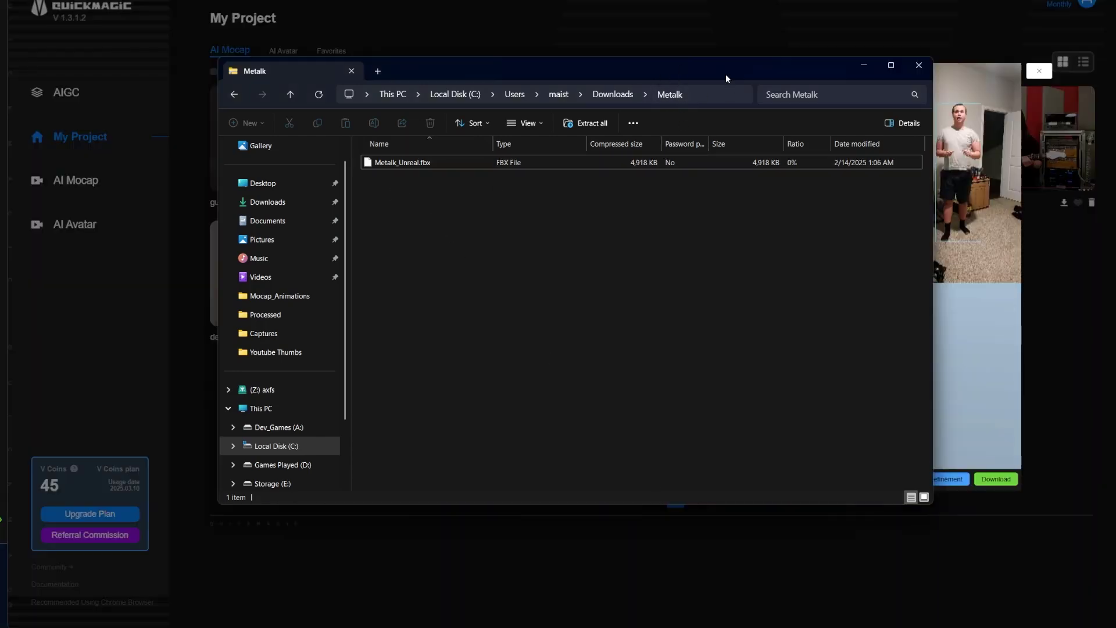
{"action": "left_click_drag", "start_coordinate": [725, 68], "coordinate": [732, 104]}
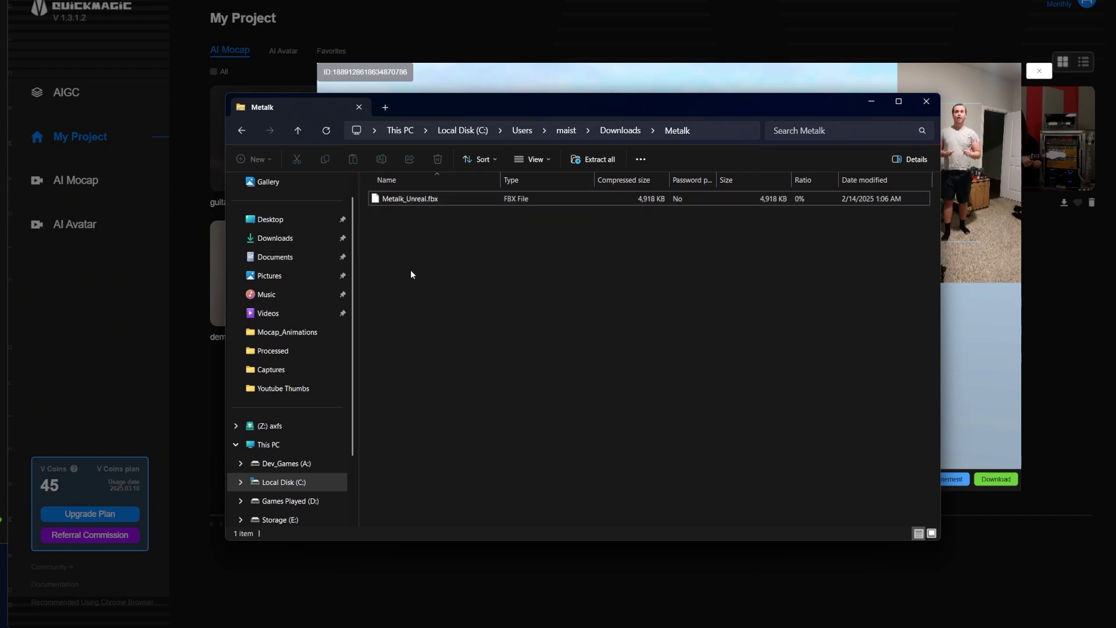
{"action": "left_click", "coordinate": [869, 104]}
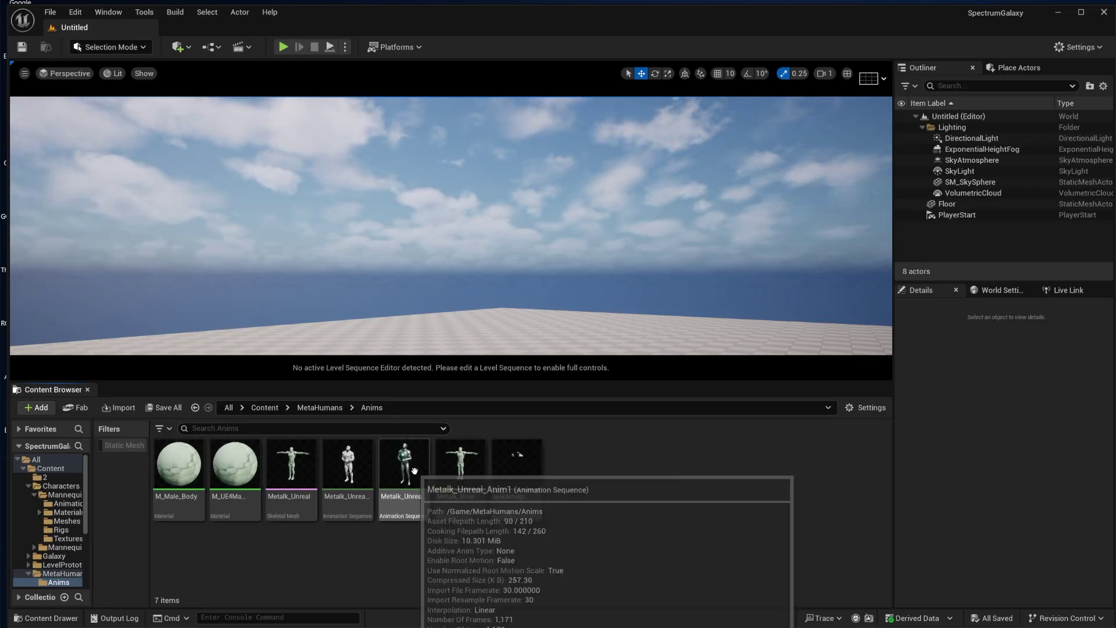
Step: Create a folder named tutorial inside MetaHumans/Anims and open it
{"action": "right_click", "coordinate": [723, 507]}
{"action": "left_click", "coordinate": [770, 114]}
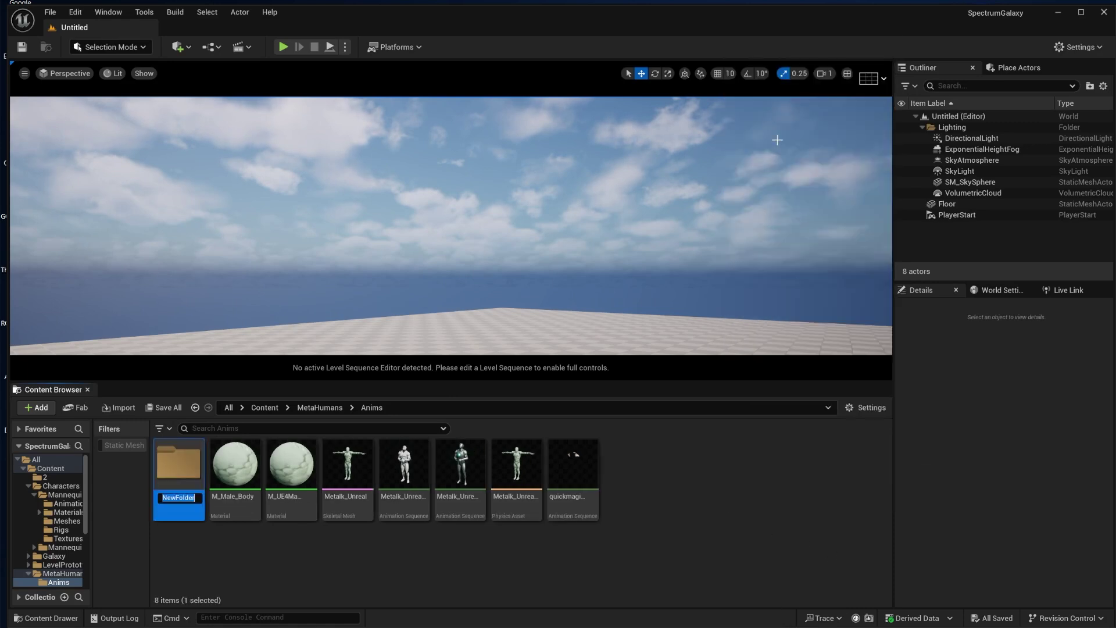
{"action": "type", "text": "tutorial"}
{"action": "key", "text": "Return"}
{"action": "key", "text": "Return"}
{"action": "key", "text": "alt+Tab"}
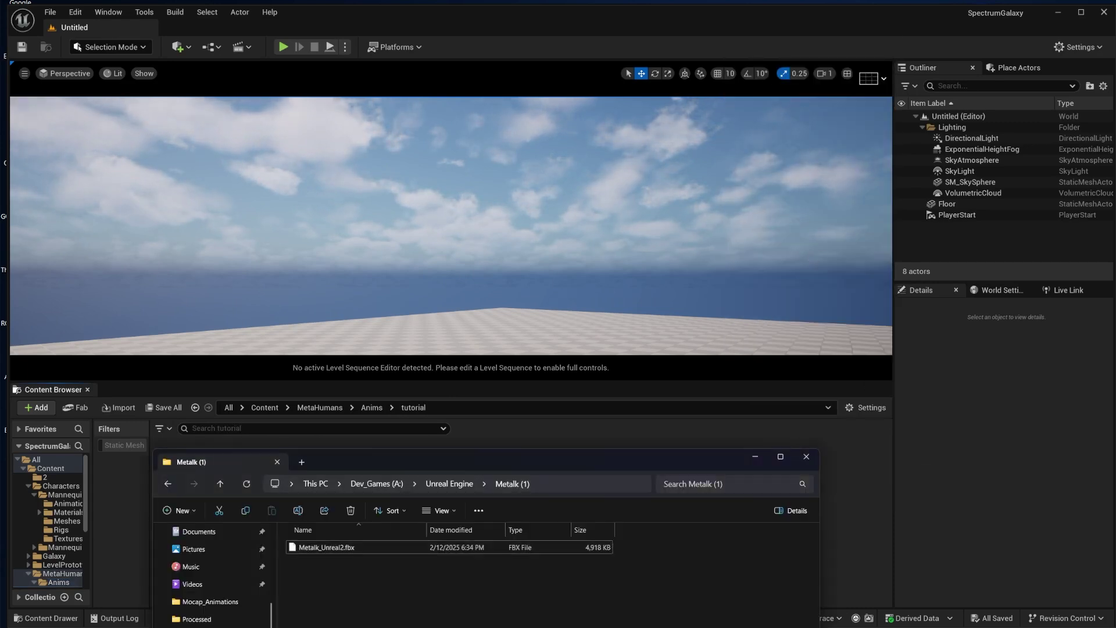
{"action": "left_click_drag", "start_coordinate": [321, 547], "coordinate": [503, 419]}
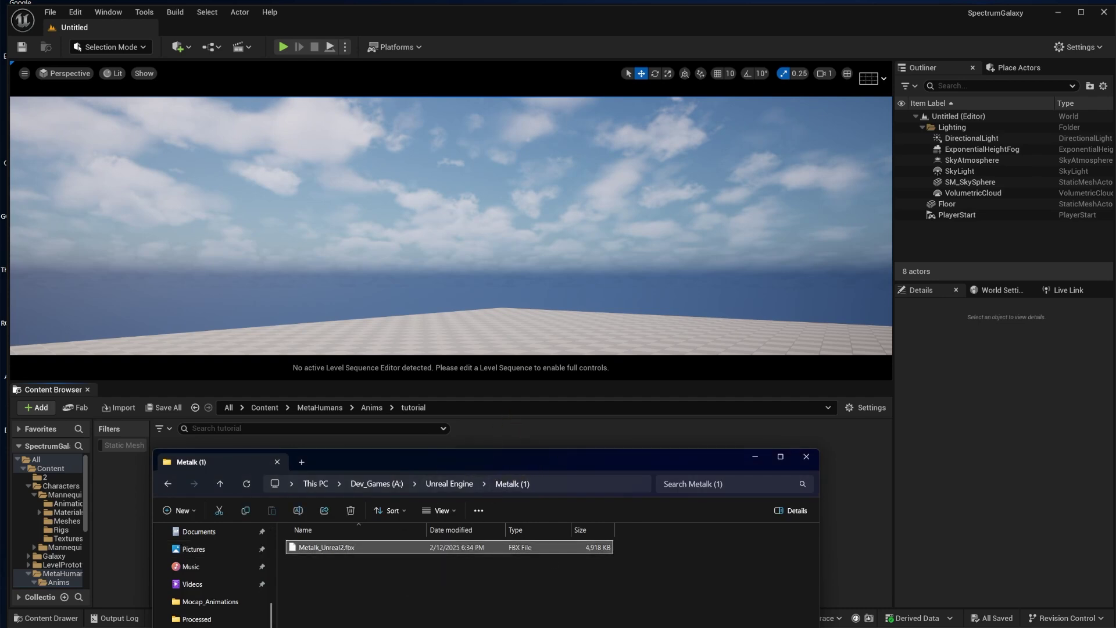
{"action": "left_click_drag", "start_coordinate": [503, 419], "coordinate": [504, 442]}
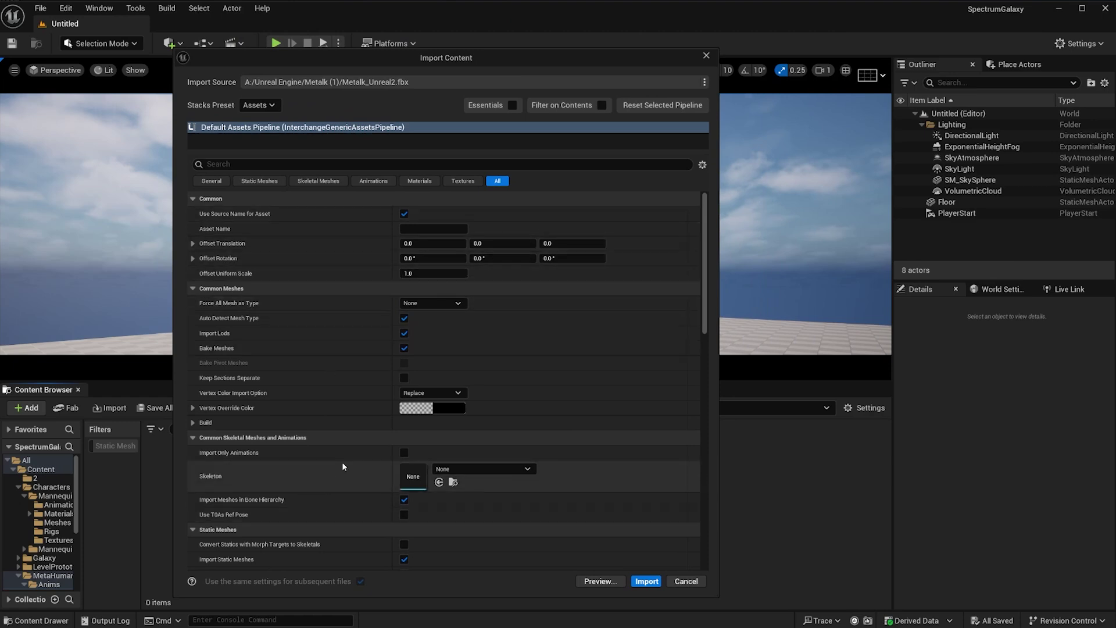
{"action": "left_click_drag", "start_coordinate": [673, 68], "coordinate": [893, 69]}
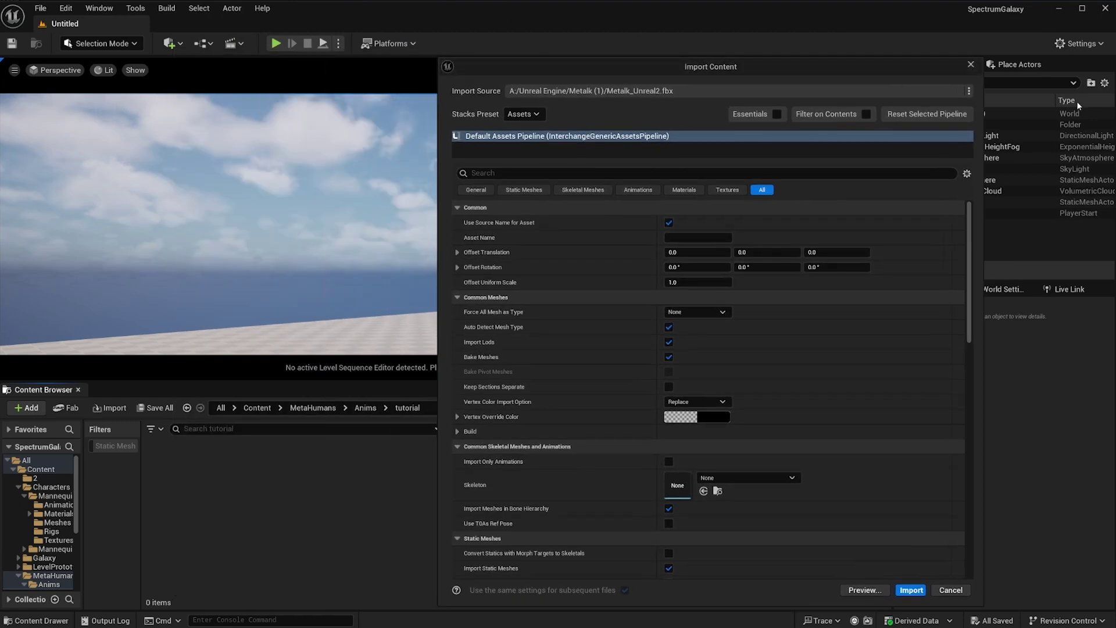
{"action": "left_click", "coordinate": [970, 64]}
Step: View the Blueprint templates offered as feature and content packs for the project, without adding any
{"action": "left_click", "coordinate": [29, 407]}
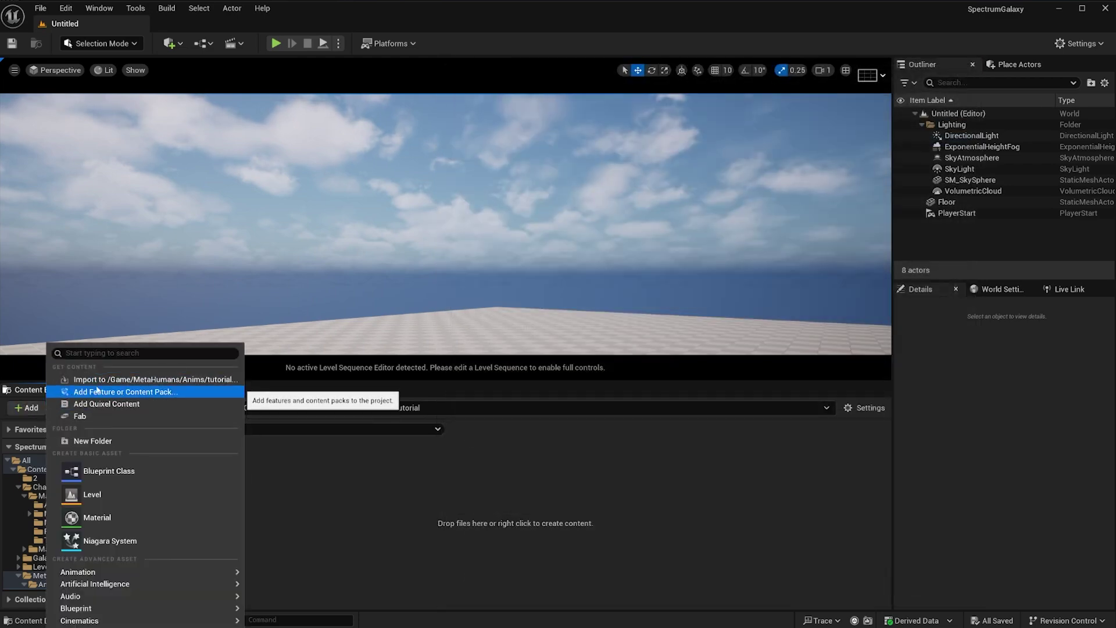
{"action": "left_click", "coordinate": [117, 392]}
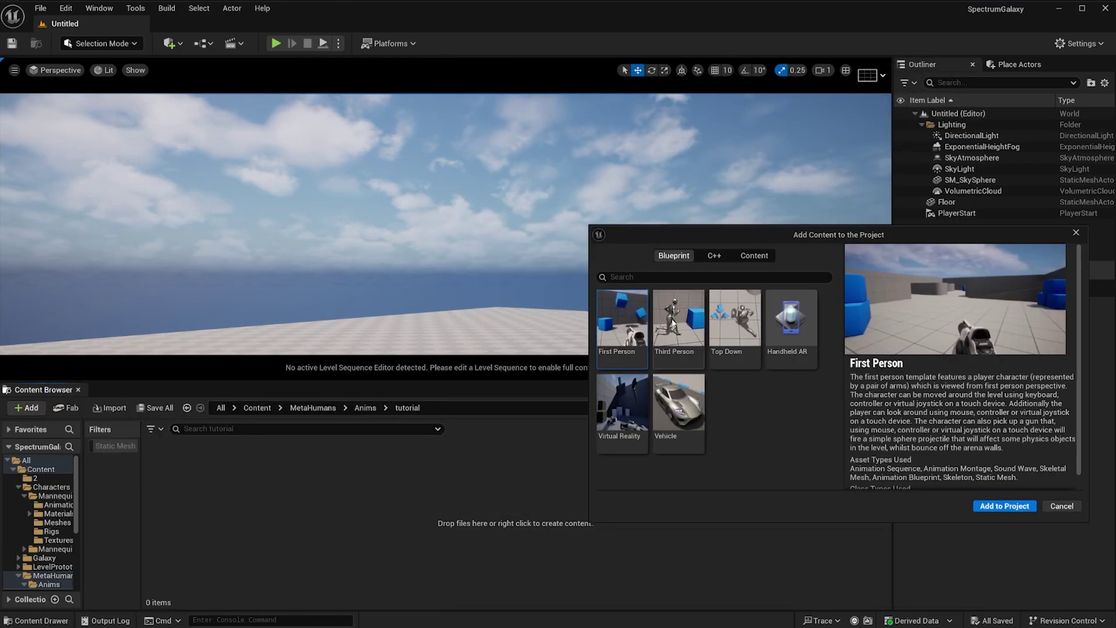
{"action": "left_click", "coordinate": [1063, 505]}
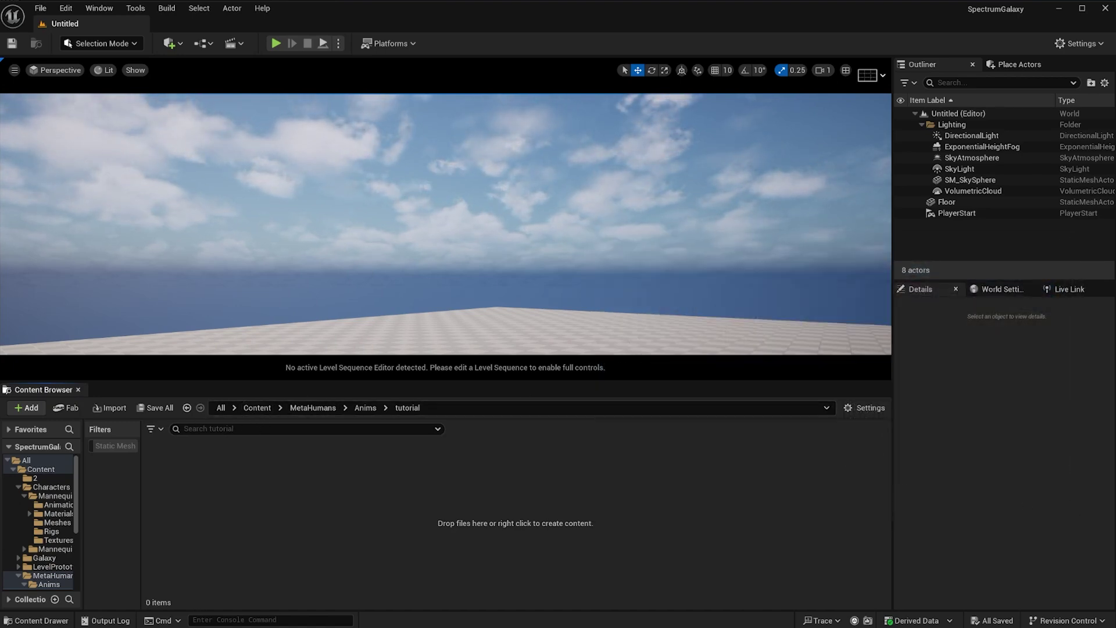
Step: Import Metalk_Unreal2.fbx into the tutorial folder, assigning SK_Mannequin_Skeleton as its skeleton
{"action": "left_click", "coordinate": [368, 621]}
{"action": "left_click", "coordinate": [297, 551]}
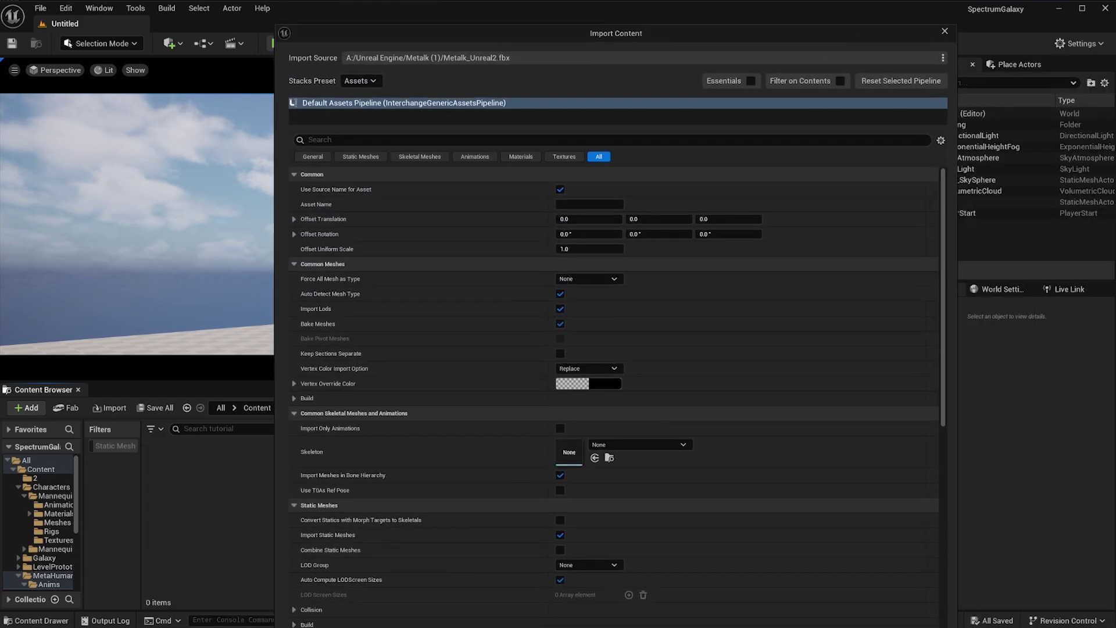
{"action": "scroll", "coordinate": [486, 389], "scroll_direction": "down", "scroll_amount": 2}
{"action": "left_click", "coordinate": [592, 391]}
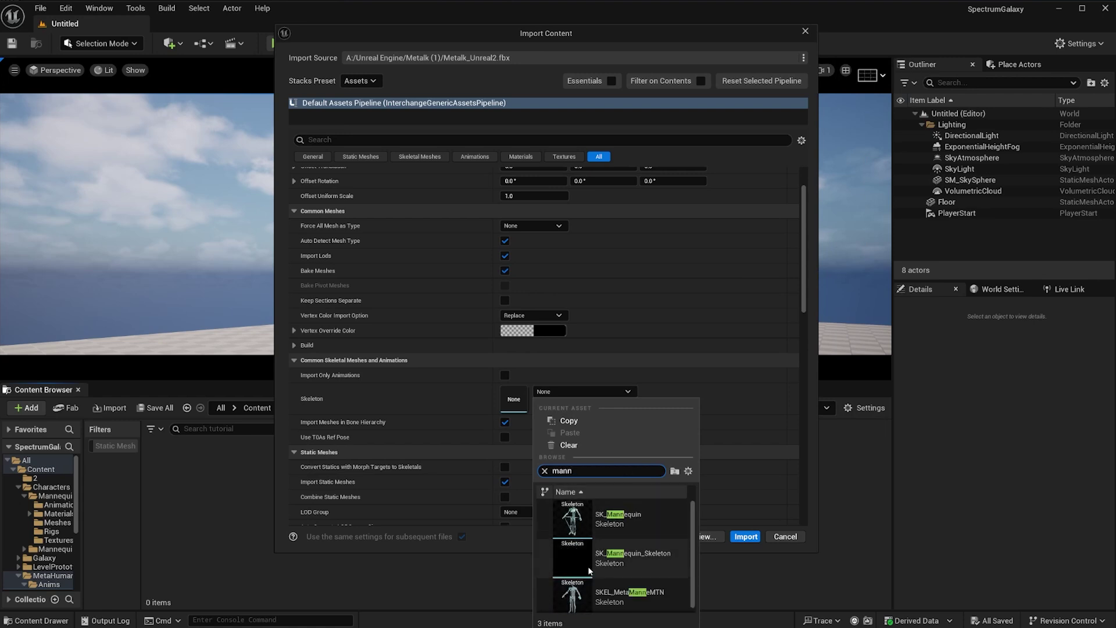
{"action": "left_click", "coordinate": [597, 567]}
{"action": "left_click", "coordinate": [736, 536]}
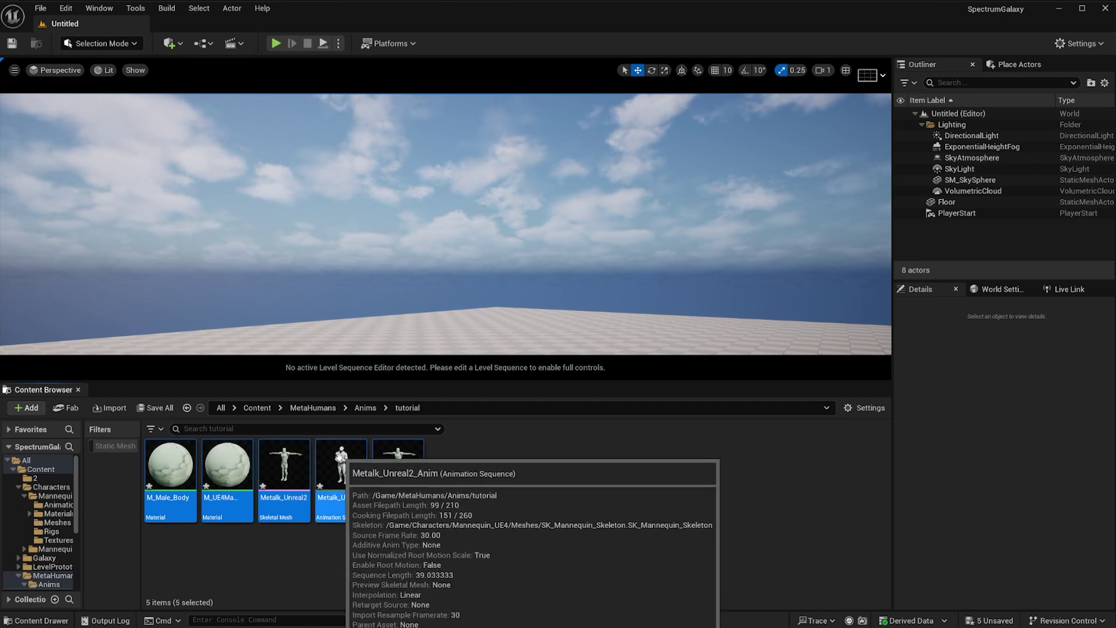
Step: Open the imported Metalk_Unreal2_Anim sequence, scrub and play it on the mannequin, and close its editor
{"action": "mouse_move", "coordinate": [335, 462]}
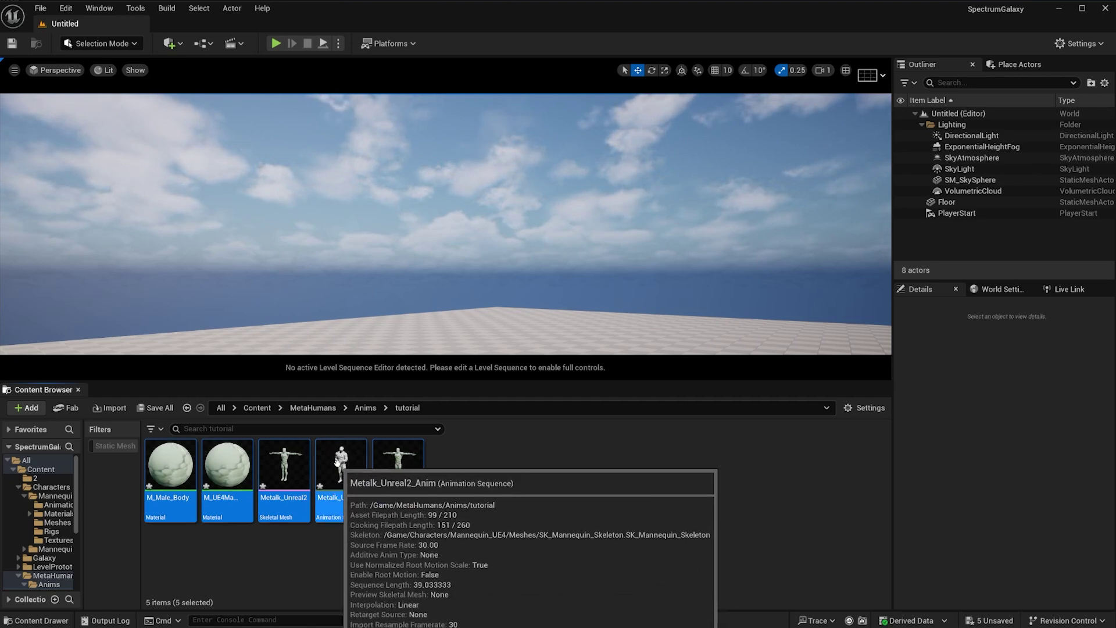
{"action": "double_click", "coordinate": [335, 462]}
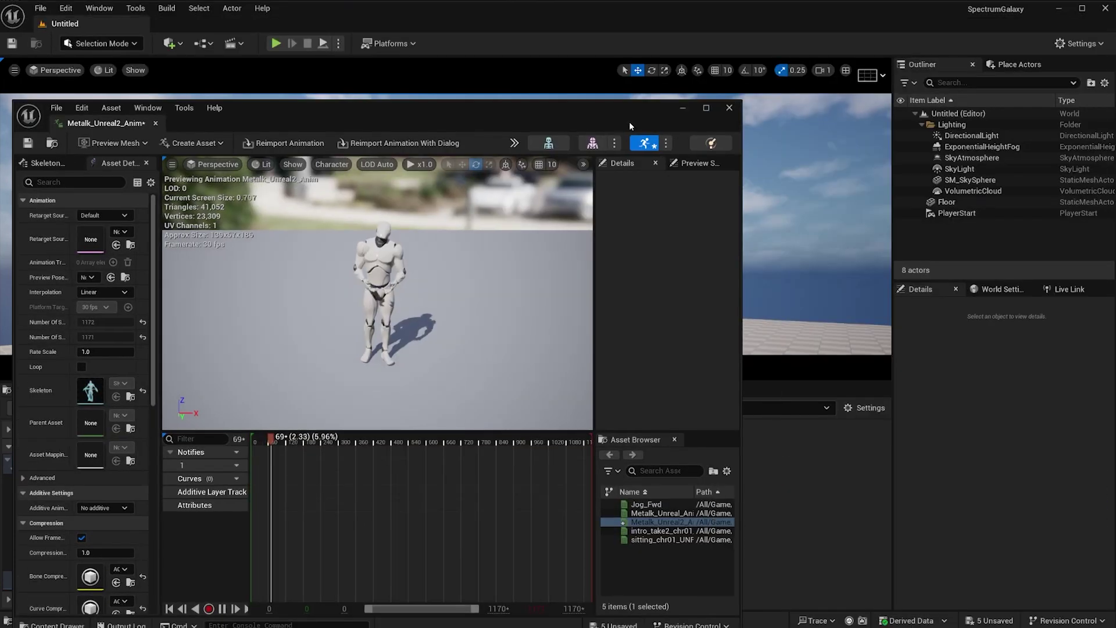
{"action": "left_click_drag", "start_coordinate": [630, 127], "coordinate": [663, 106]}
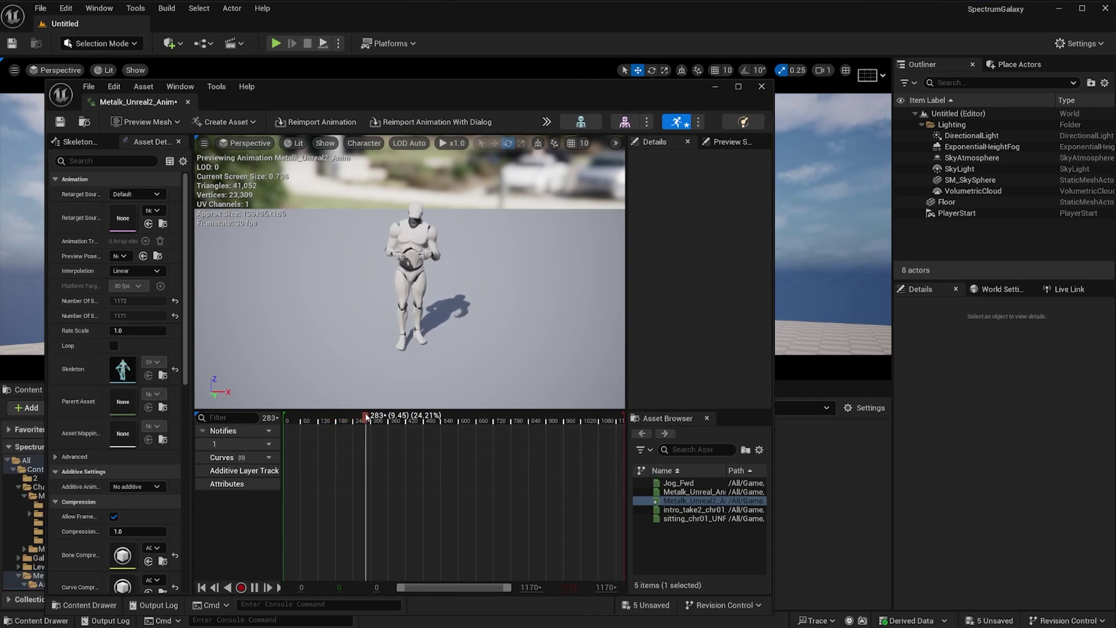
{"action": "mouse_move", "coordinate": [369, 416]}
{"action": "left_mouse_down"}
{"action": "mouse_move", "coordinate": [263, 420]}
{"action": "mouse_move", "coordinate": [326, 433]}
{"action": "left_mouse_up"}
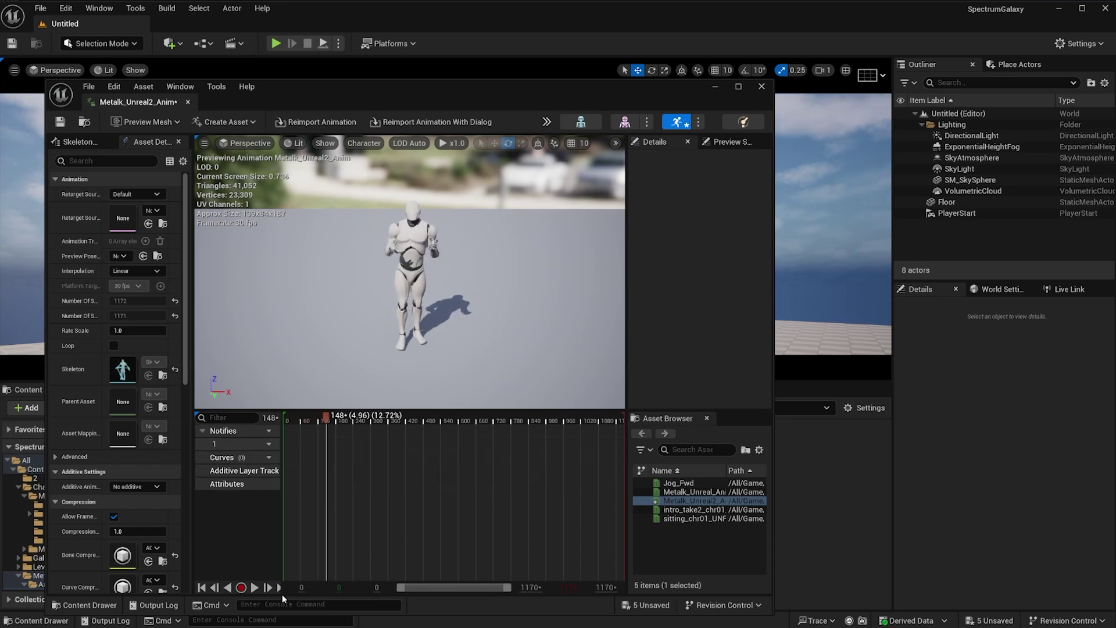
{"action": "left_click", "coordinate": [254, 588]}
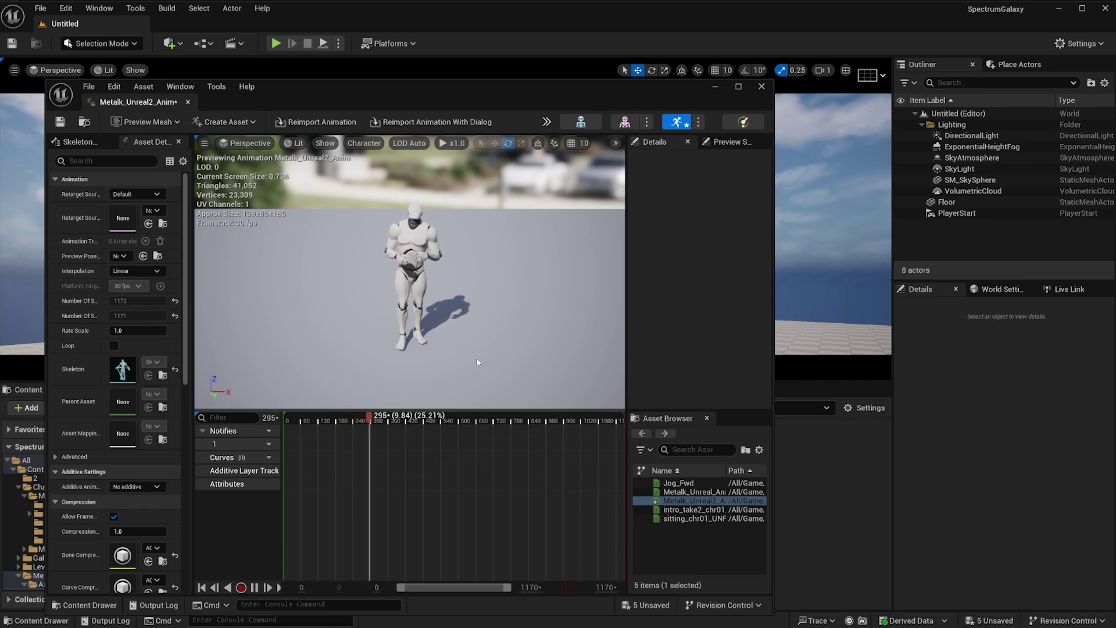
{"action": "left_click", "coordinate": [761, 86]}
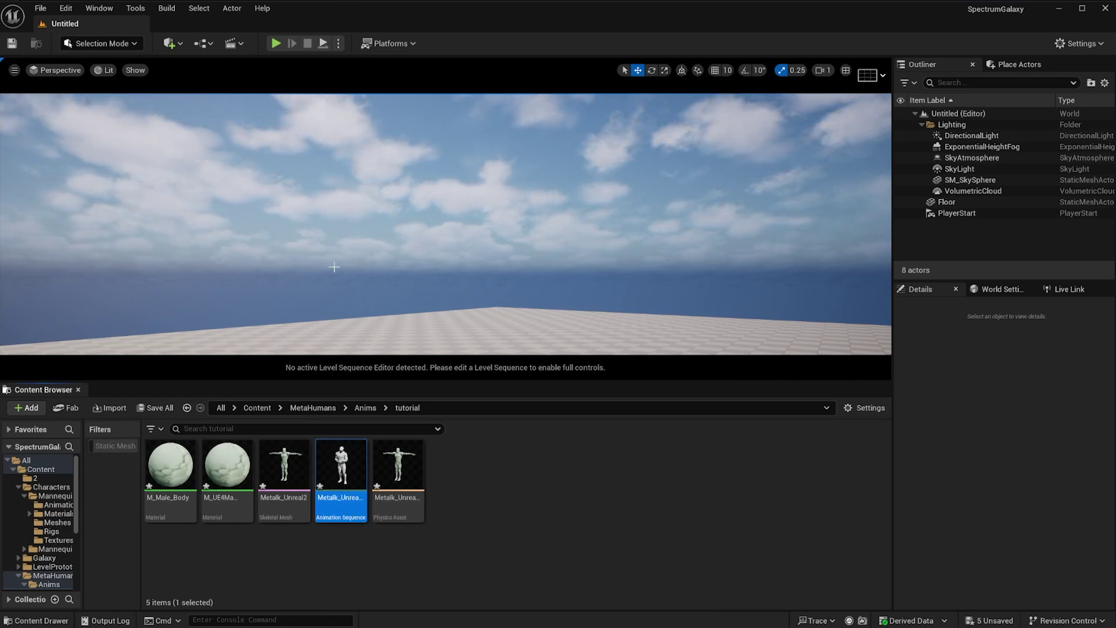
Step: Open the UE4 Manny to UE5 Manny IK retargeter in Characters/Mannequin_UE4/Rigs
{"action": "left_click", "coordinate": [257, 407]}
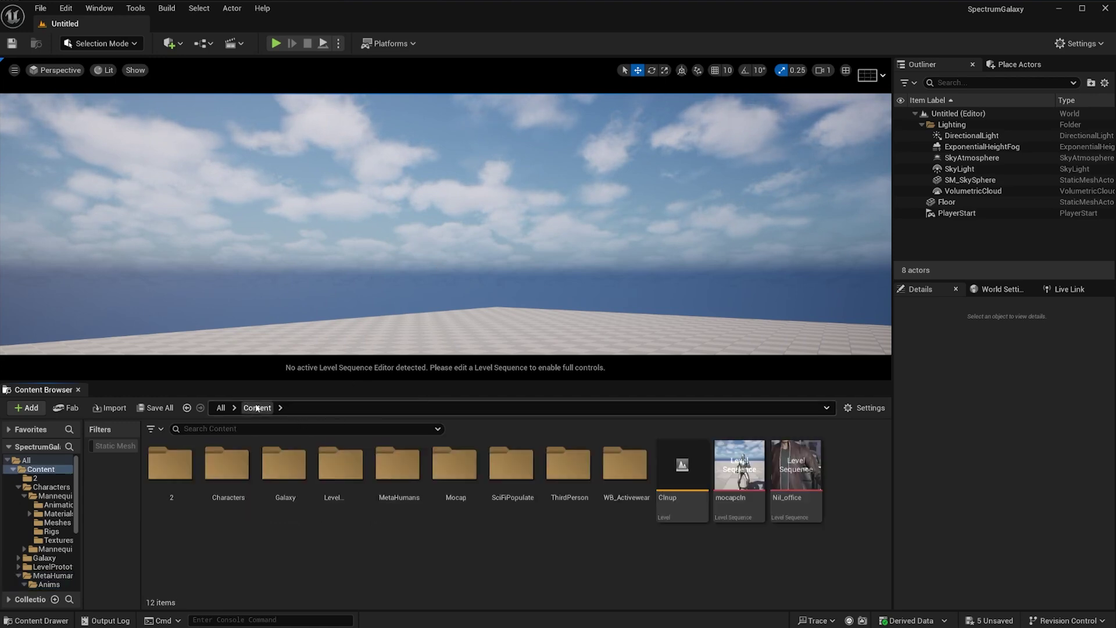
{"action": "left_click", "coordinate": [214, 498]}
{"action": "double_click", "coordinate": [214, 498]}
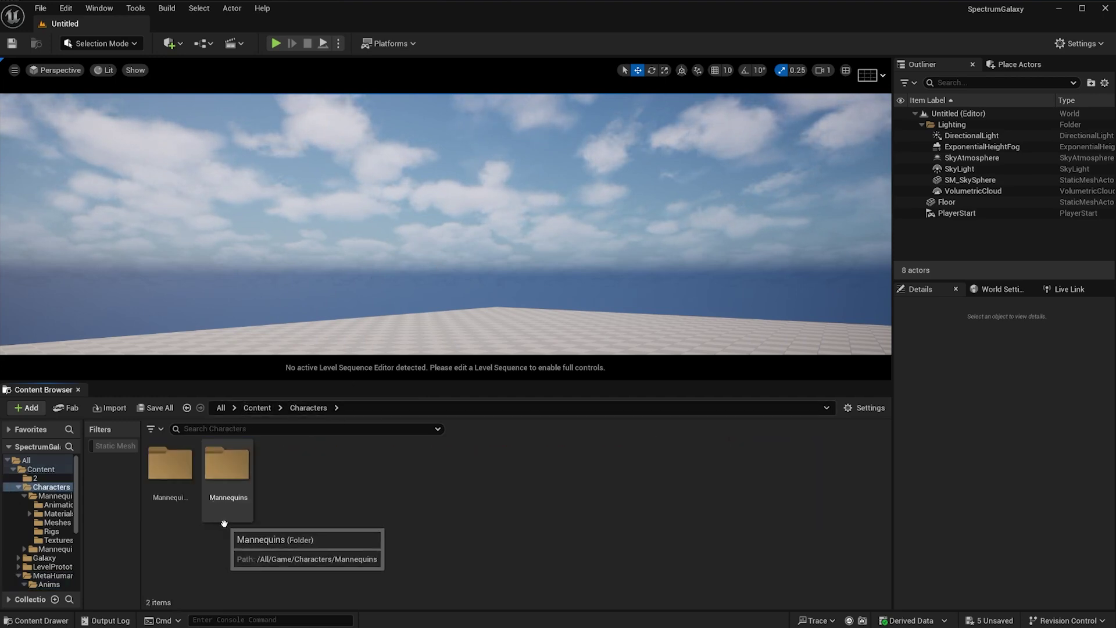
{"action": "double_click", "coordinate": [169, 493]}
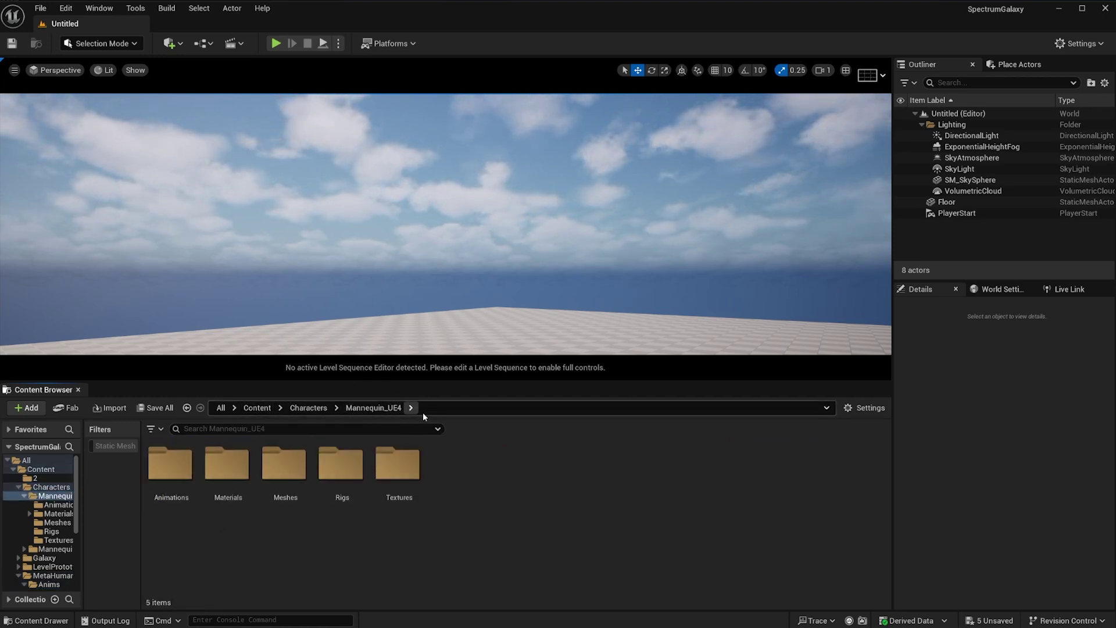
{"action": "double_click", "coordinate": [350, 477]}
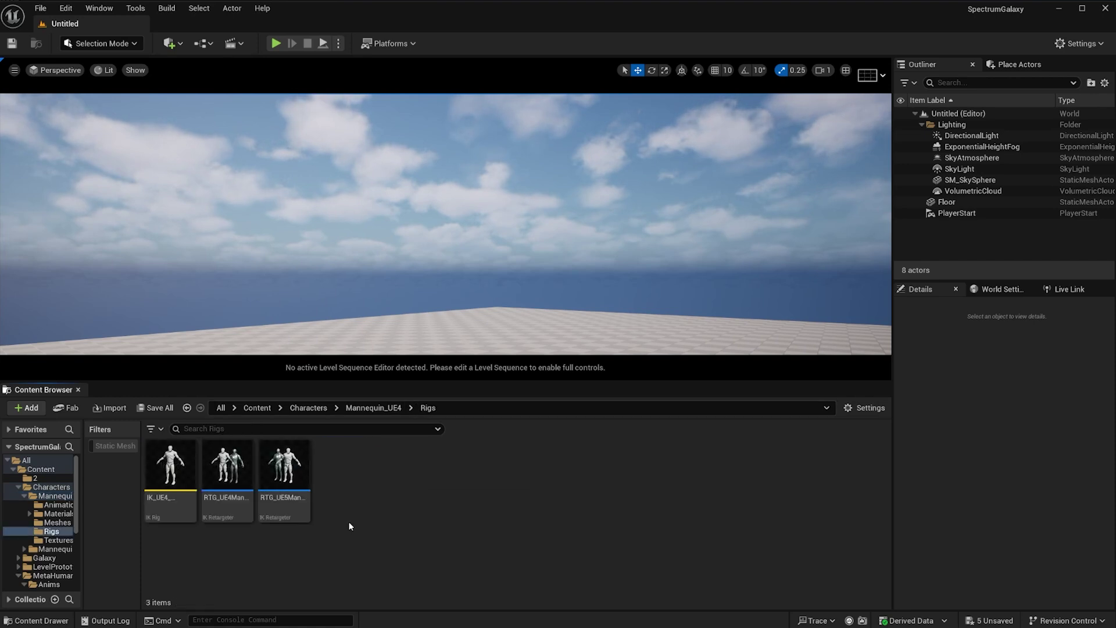
{"action": "double_click", "coordinate": [226, 473]}
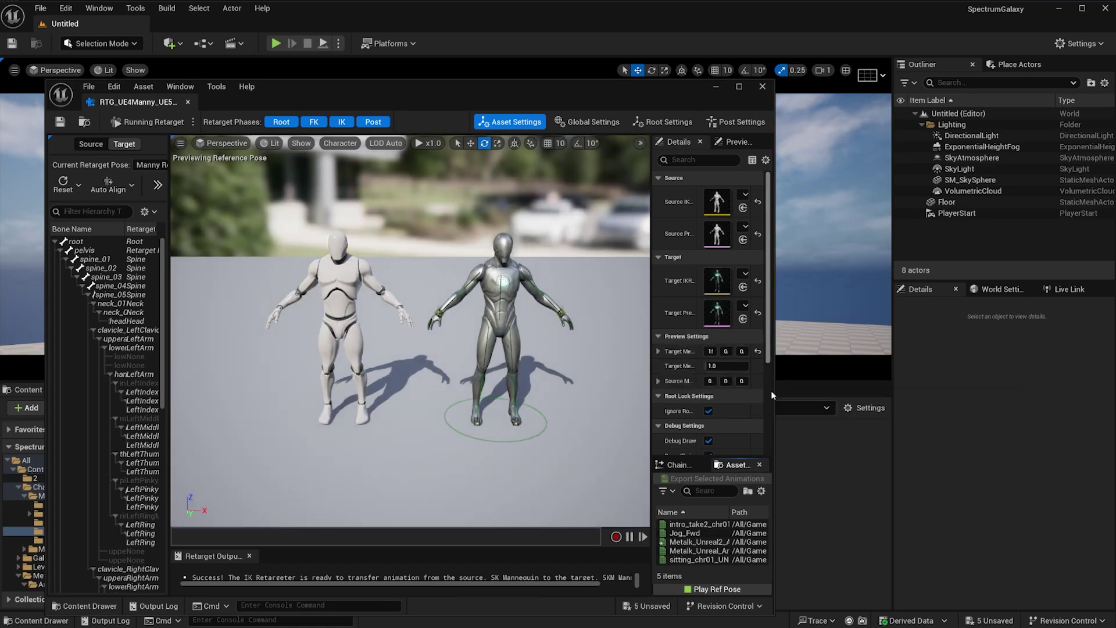
Step: Preview Metalk_Unreal2_Anim retargeted onto the UE5 mannequin, view its export options without exporting, and close the retargeter
{"action": "left_click_drag", "start_coordinate": [774, 390], "coordinate": [861, 389]}
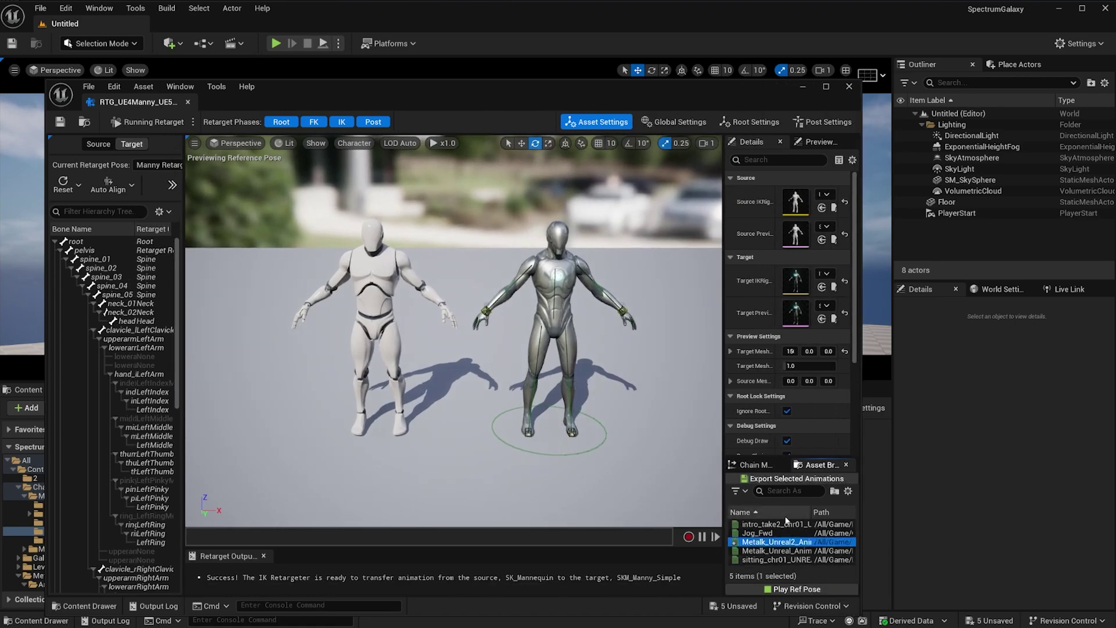
{"action": "left_click_drag", "start_coordinate": [721, 498], "coordinate": [627, 498]}
{"action": "left_click", "coordinate": [676, 533]}
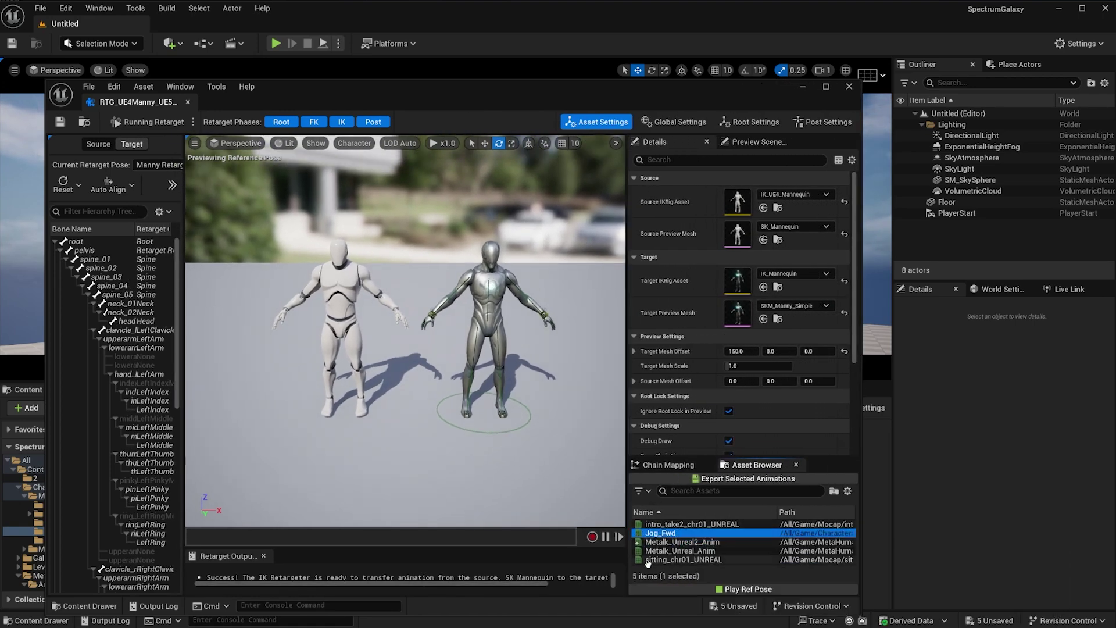
{"action": "left_click", "coordinate": [683, 542]}
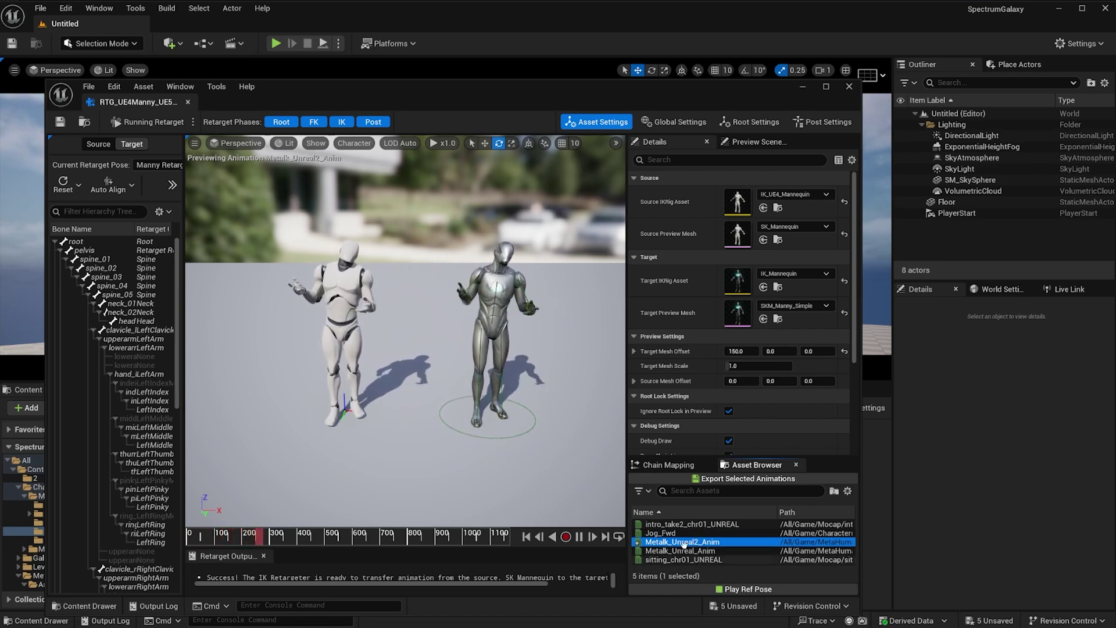
{"action": "left_click", "coordinate": [703, 479]}
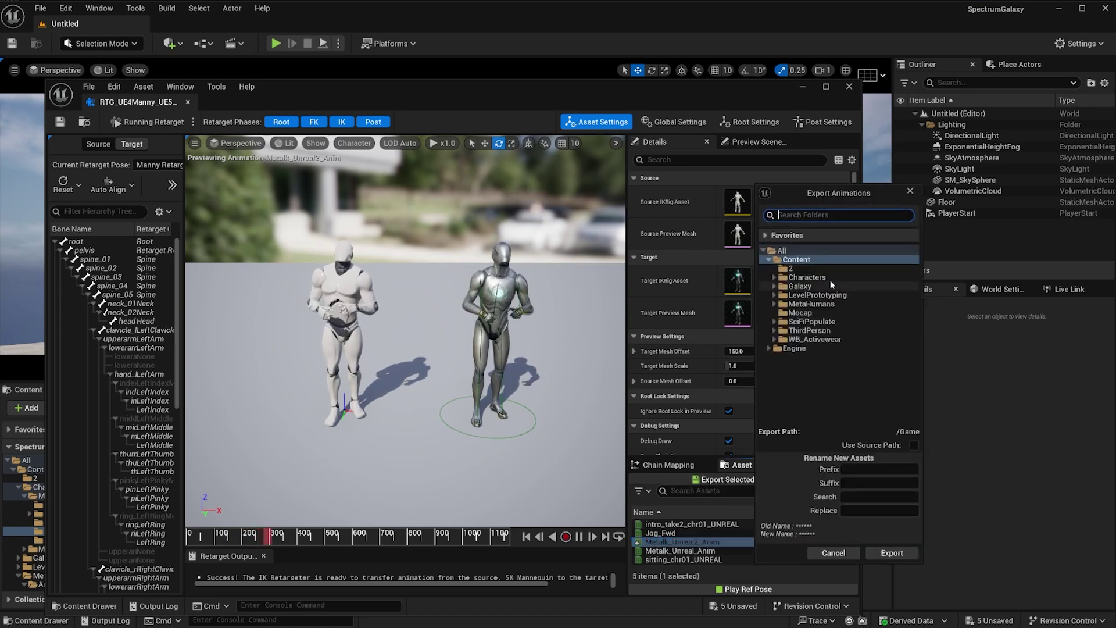
{"action": "left_click", "coordinate": [831, 553]}
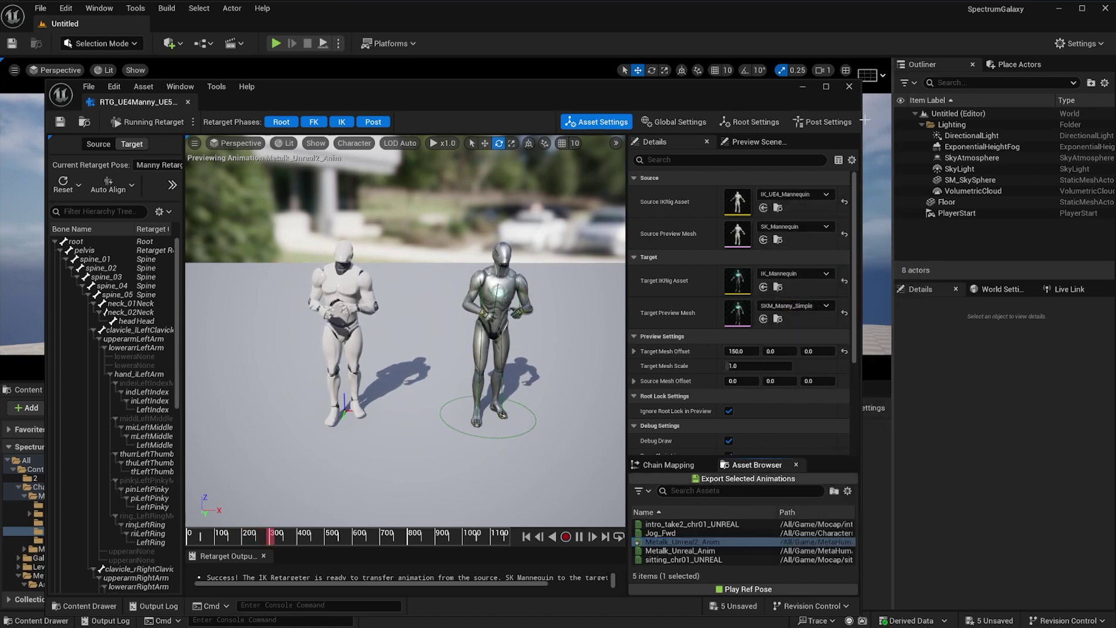
{"action": "left_click", "coordinate": [848, 86]}
Step: Return to the Anims folder inside MetaHumans in the project content
{"action": "left_click", "coordinate": [311, 410]}
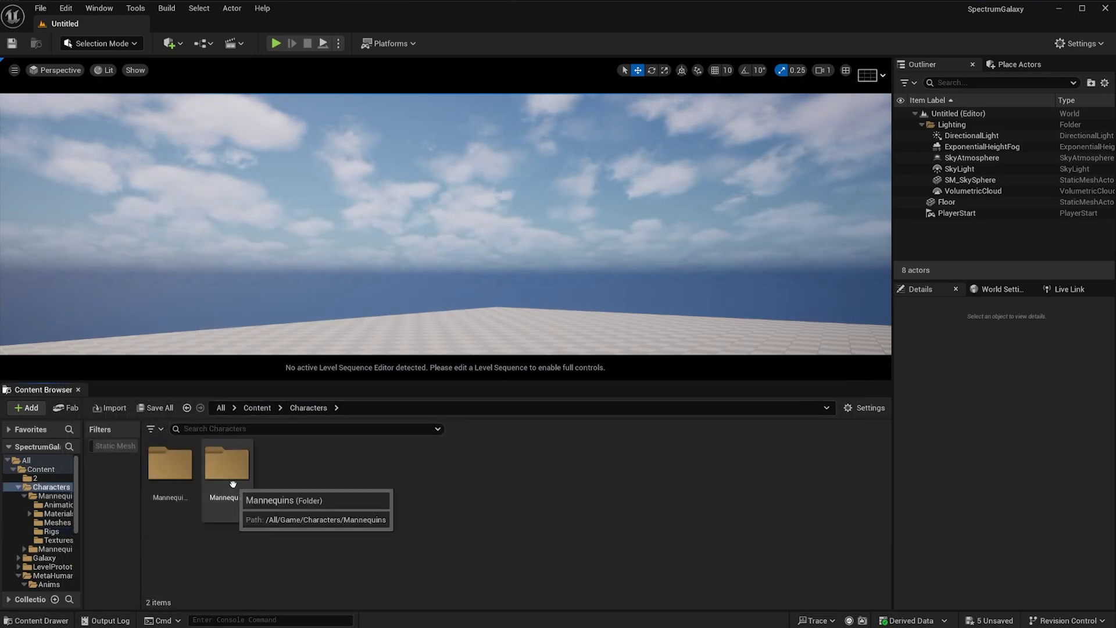
{"action": "left_click", "coordinate": [256, 408]}
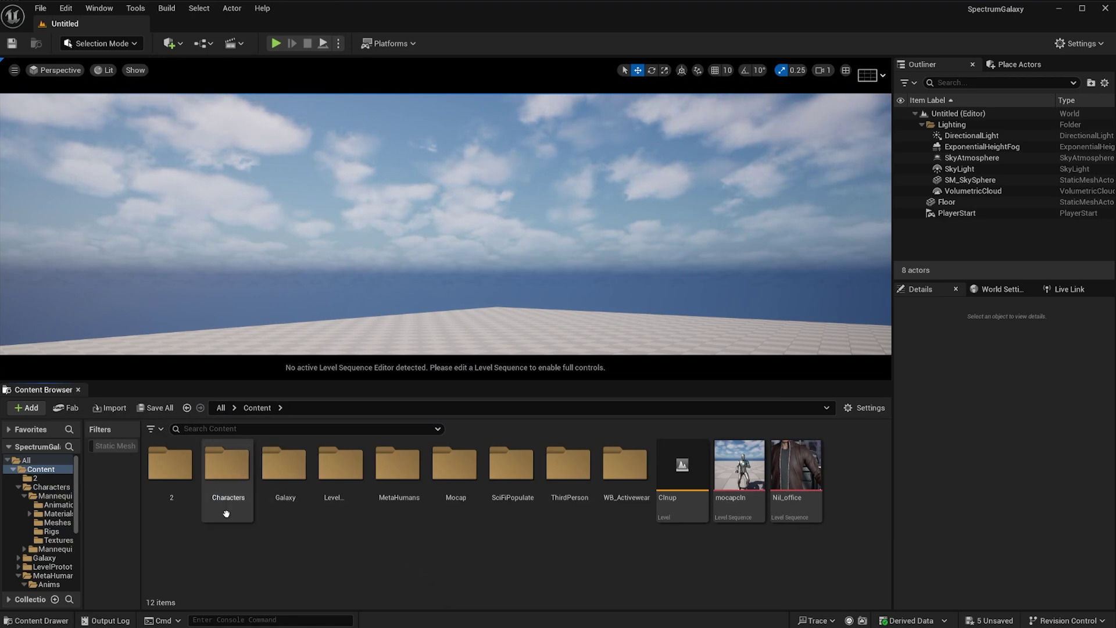
{"action": "double_click", "coordinate": [410, 515]}
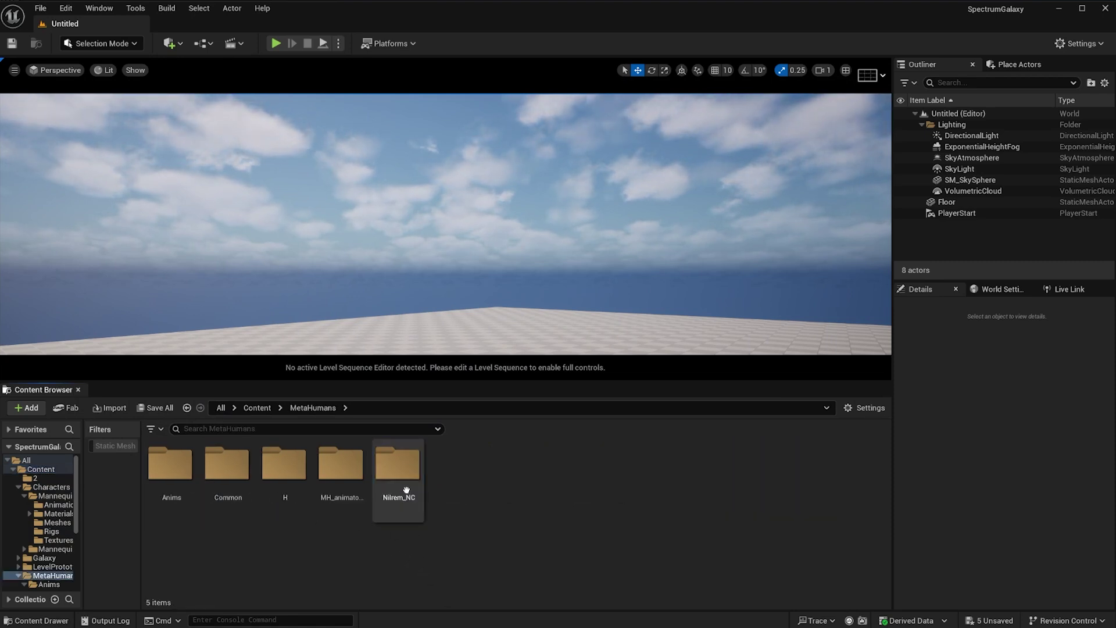
{"action": "double_click", "coordinate": [170, 468]}
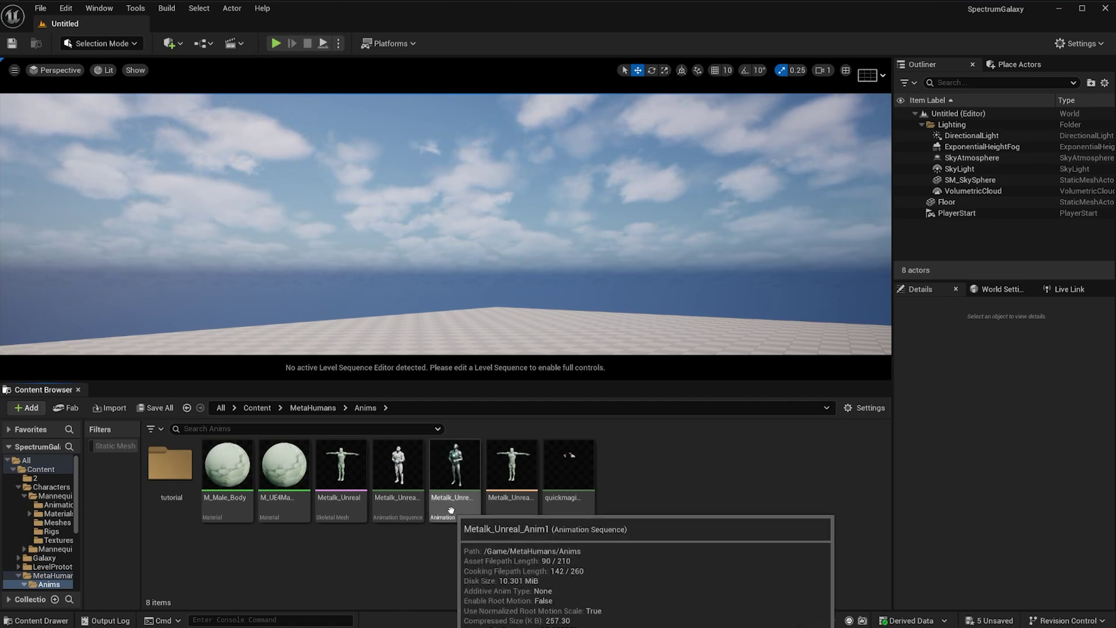
Step: Open the quickmagic_meta animation sequence from the Anims folder and set its preview mesh to SKM_Manny
{"action": "double_click", "coordinate": [566, 498]}
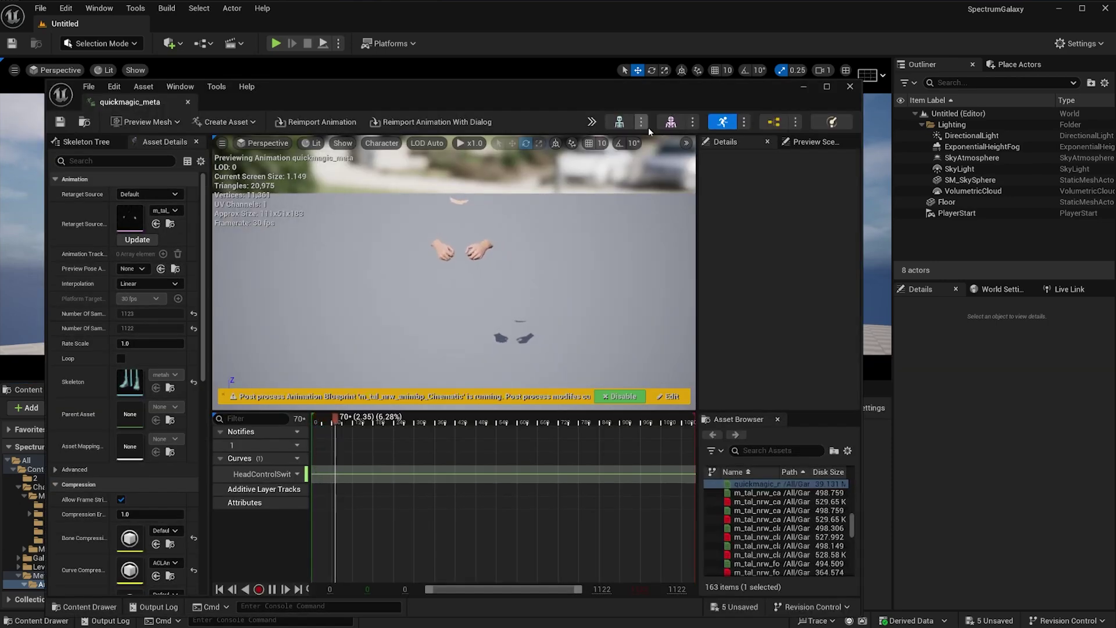
{"action": "left_click", "coordinate": [811, 142]}
{"action": "left_click", "coordinate": [816, 225]}
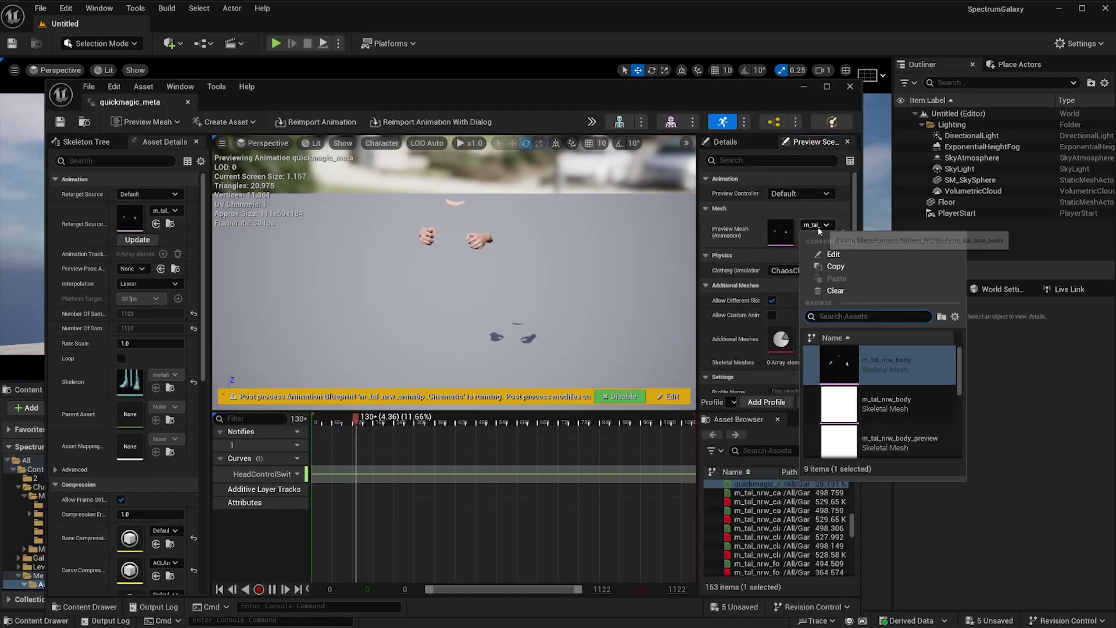
{"action": "scroll", "coordinate": [924, 380], "scroll_direction": "down", "scroll_amount": 5}
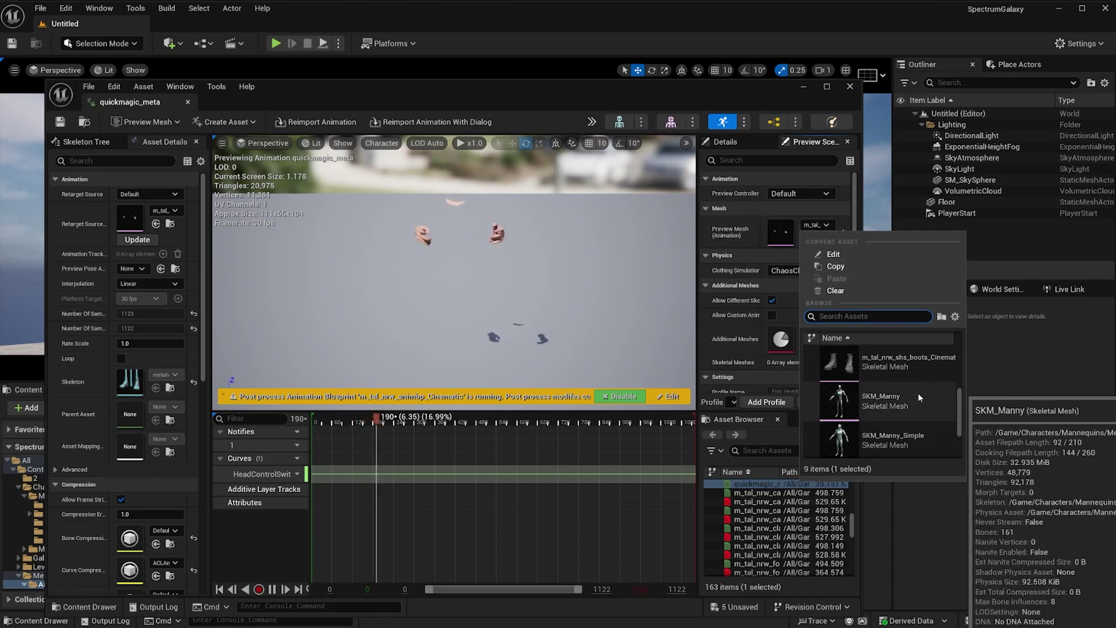
{"action": "left_click", "coordinate": [917, 395]}
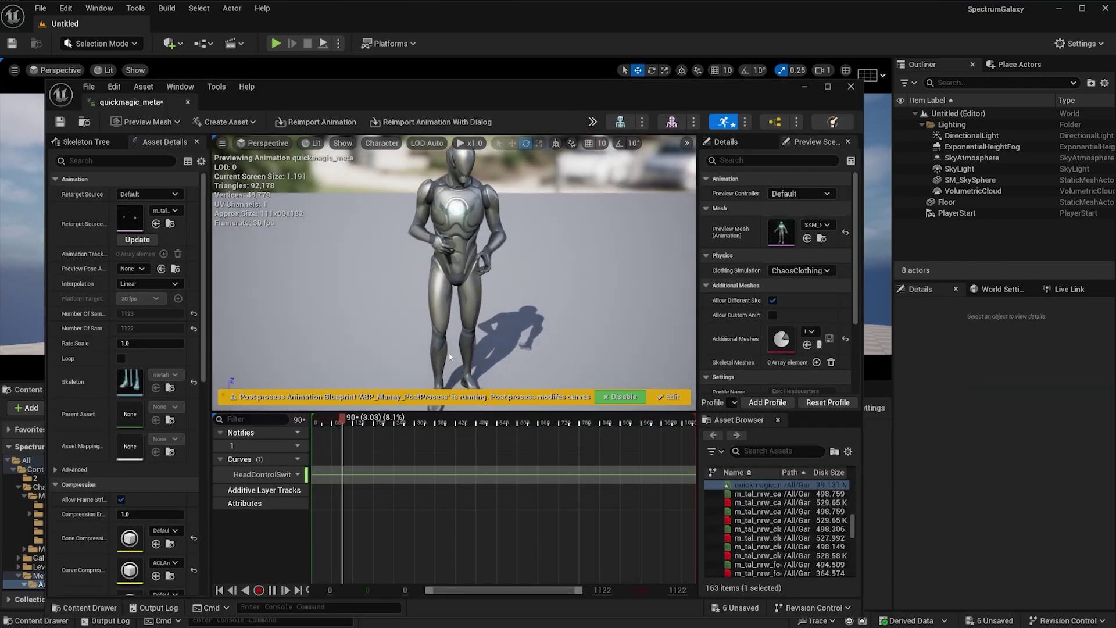
{"action": "scroll", "coordinate": [490, 289], "scroll_direction": "down", "scroll_amount": 3}
{"action": "scroll", "coordinate": [462, 270], "scroll_direction": "up", "scroll_amount": 3}
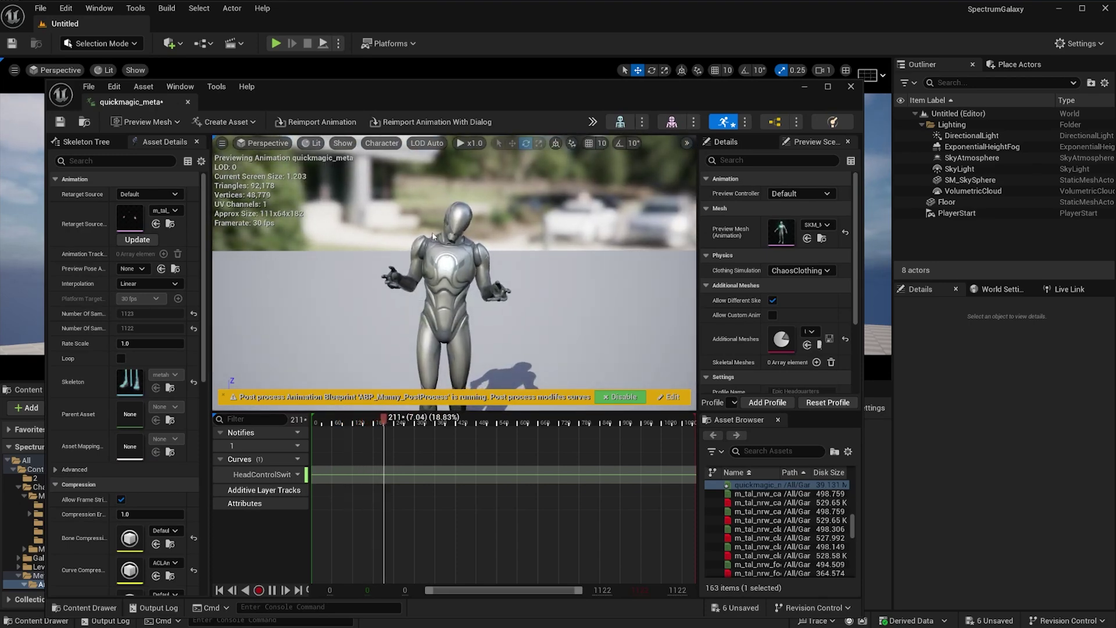
Step: Move and narrow the quickmagic_meta editor window to uncover the animation assets in the Anims folder
{"action": "left_click_drag", "start_coordinate": [569, 102], "coordinate": [602, 102]}
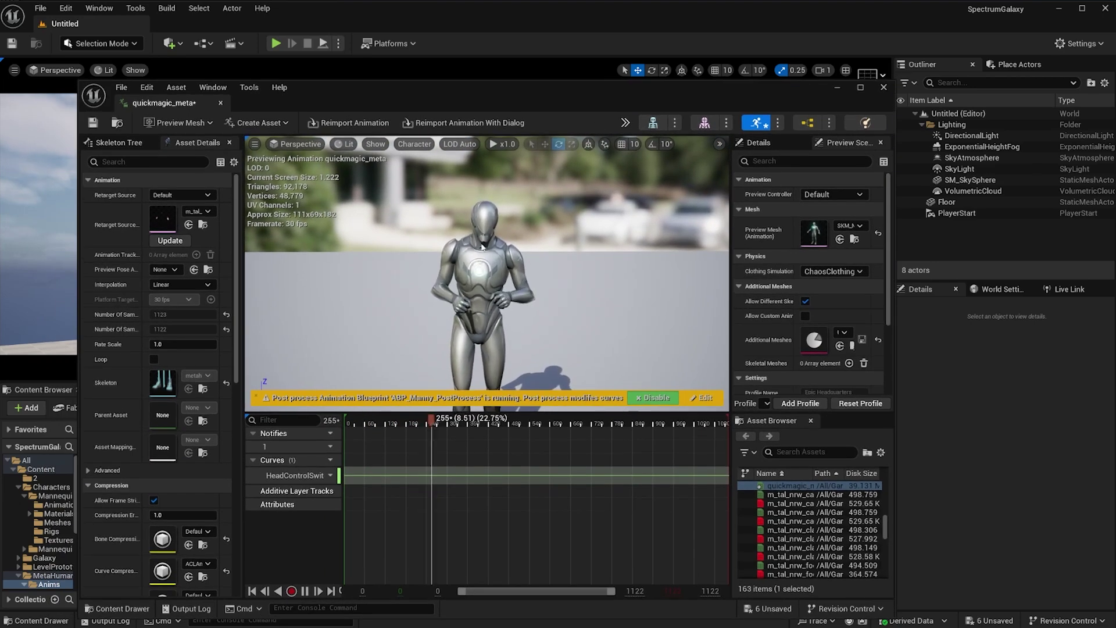
{"action": "left_click_drag", "start_coordinate": [691, 101], "coordinate": [874, 81]}
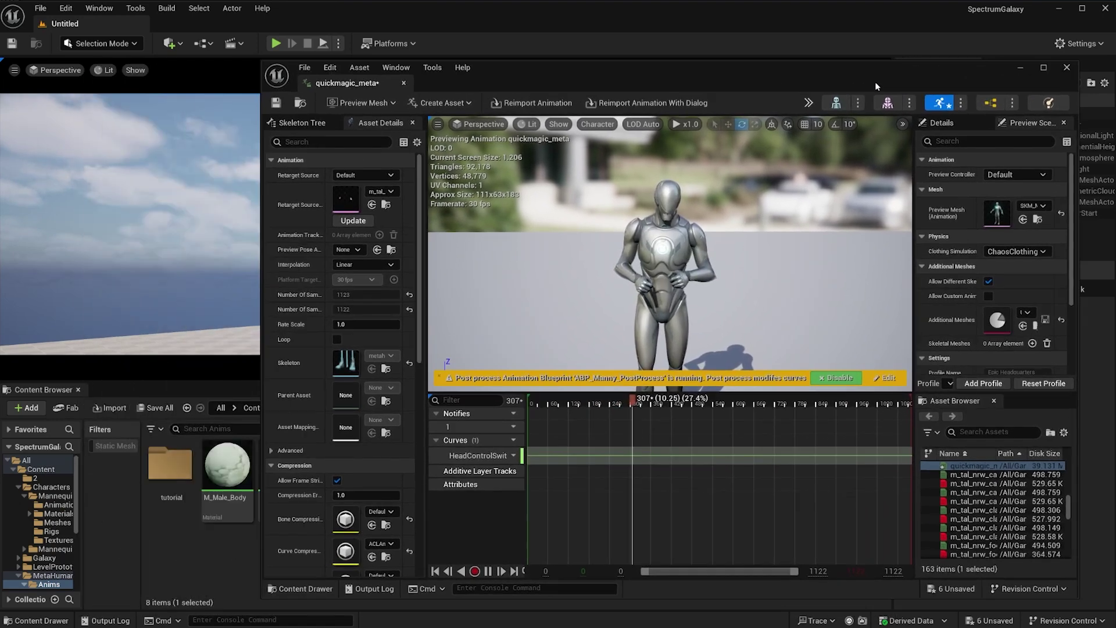
{"action": "left_click_drag", "start_coordinate": [271, 600], "coordinate": [445, 530]}
Step: Open the Metalk_Unreal_Anim sequence, scrub ahead in its timeline, and switch back to quickmagic_meta to compare the two
{"action": "left_click", "coordinate": [399, 470]}
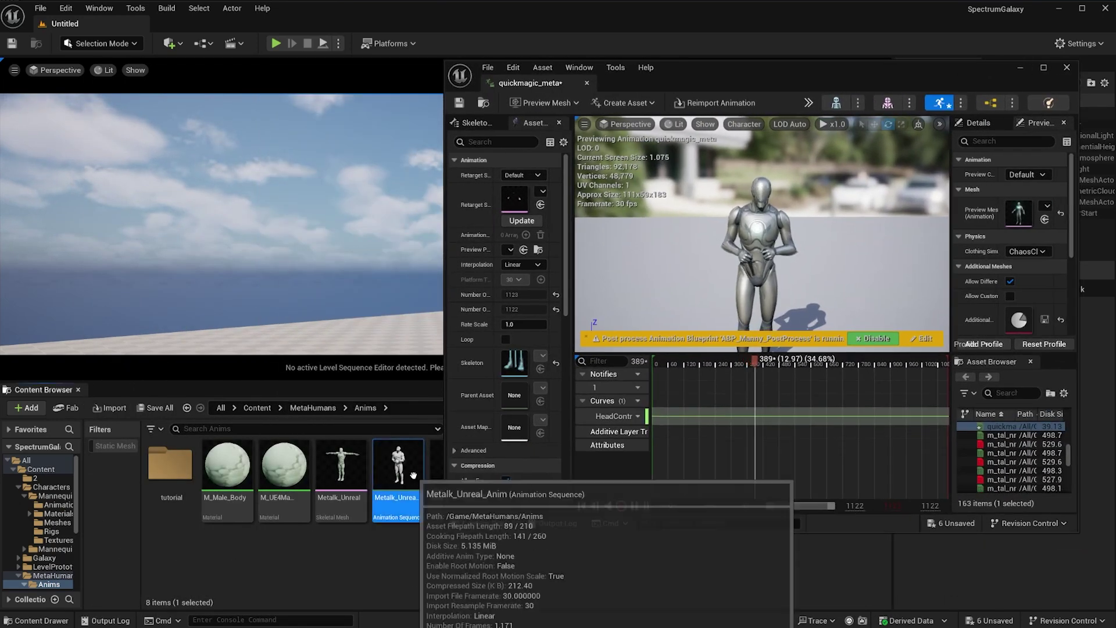
{"action": "double_click", "coordinate": [399, 472]}
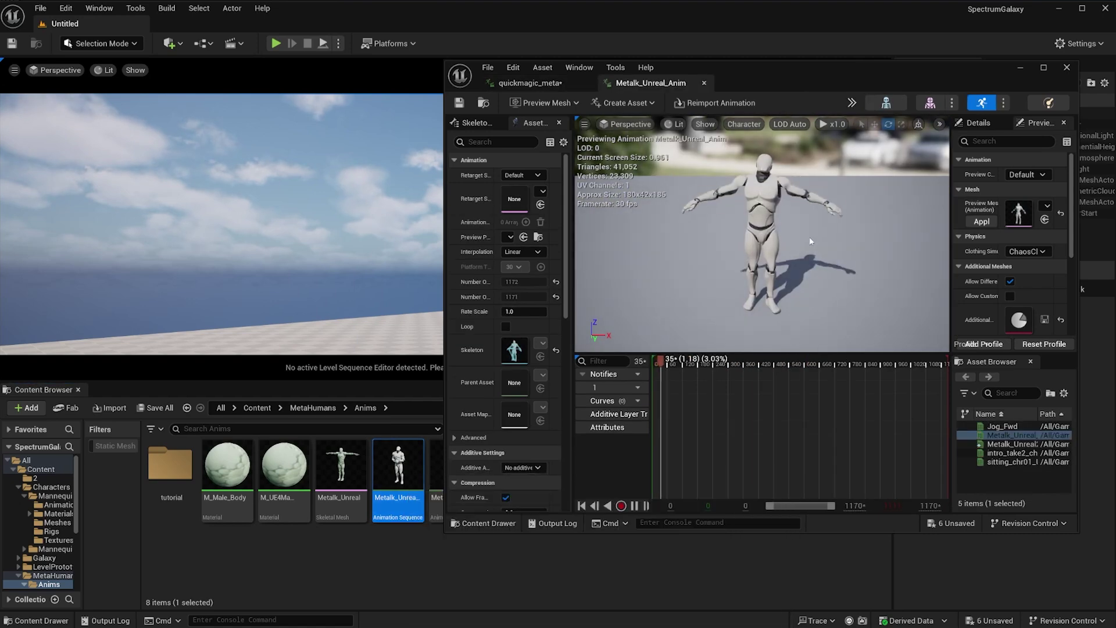
{"action": "left_click", "coordinate": [707, 361]}
{"action": "left_click_drag", "start_coordinate": [708, 362], "coordinate": [713, 362]}
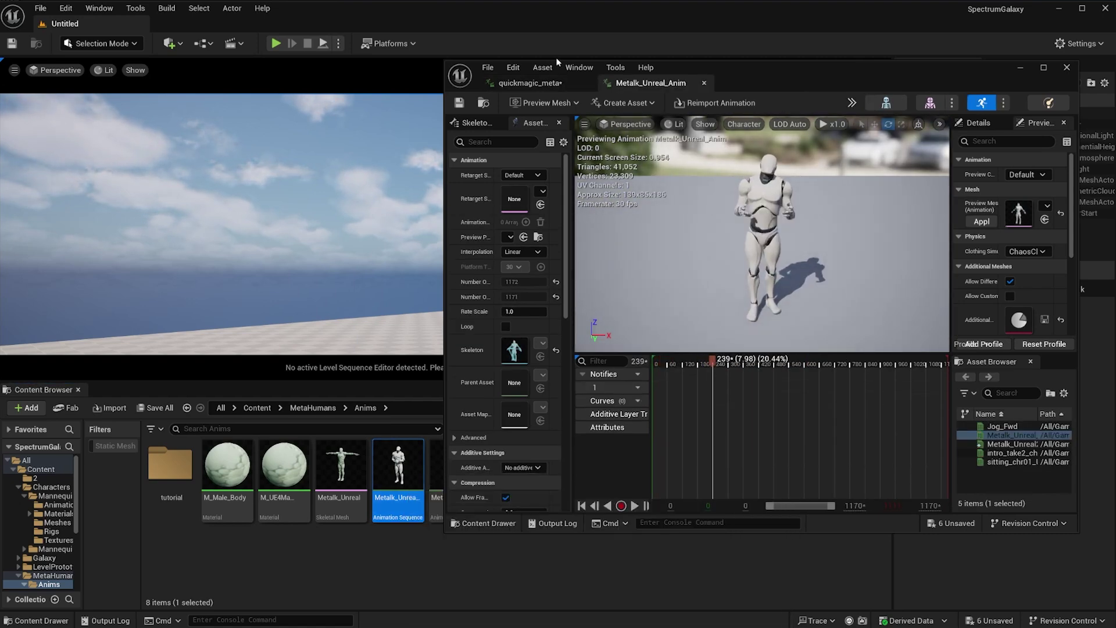
{"action": "left_click", "coordinate": [563, 82]}
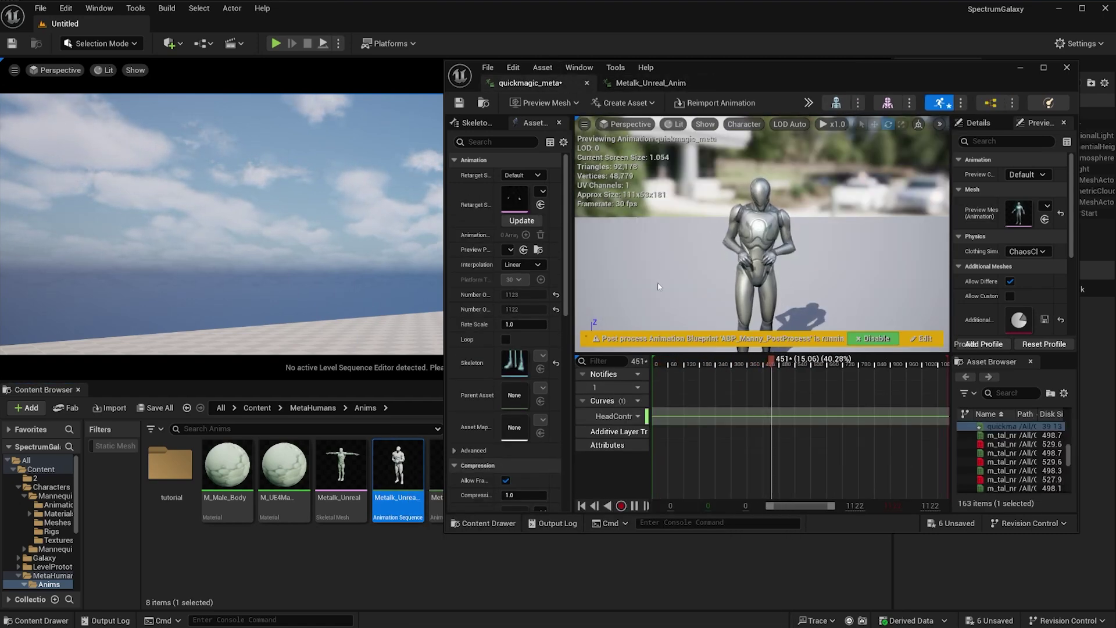